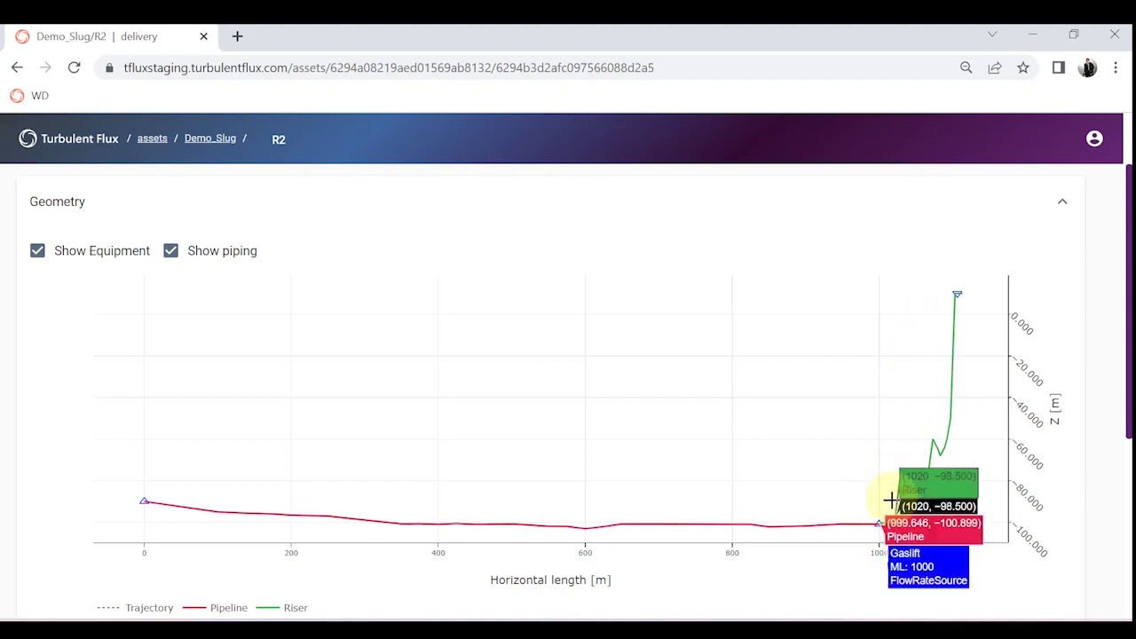
- Scroll through R2's Geometry plot of the pipeline, riser and gas lift point, then back up
scroll(808, 390, down, 4)
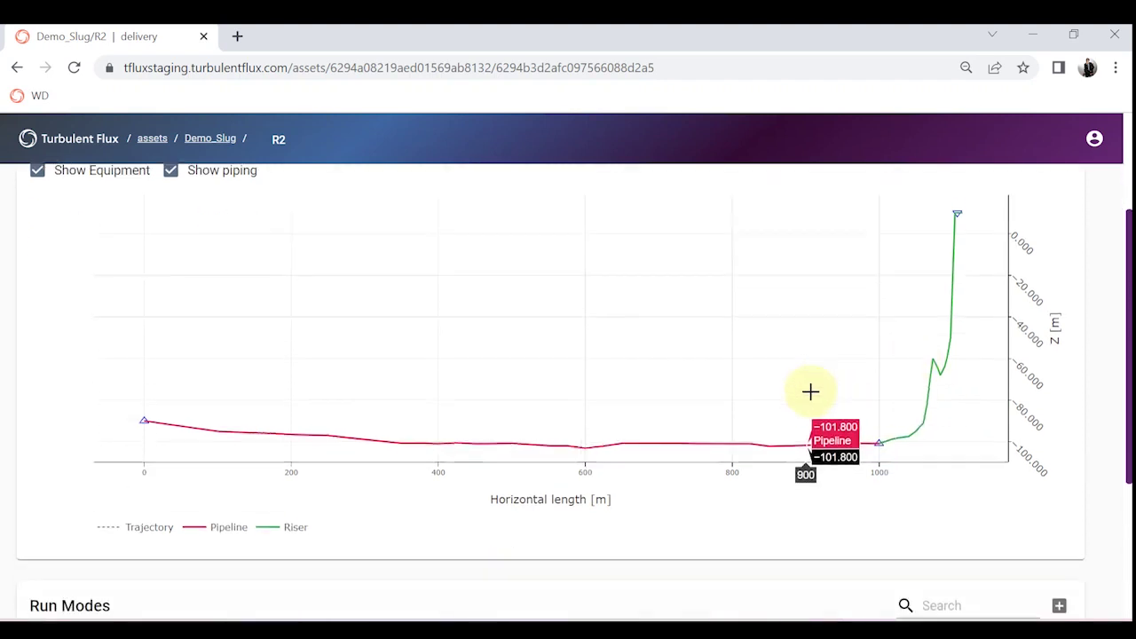
scroll(812, 393, up, 3)
scroll(816, 394, up, 2)
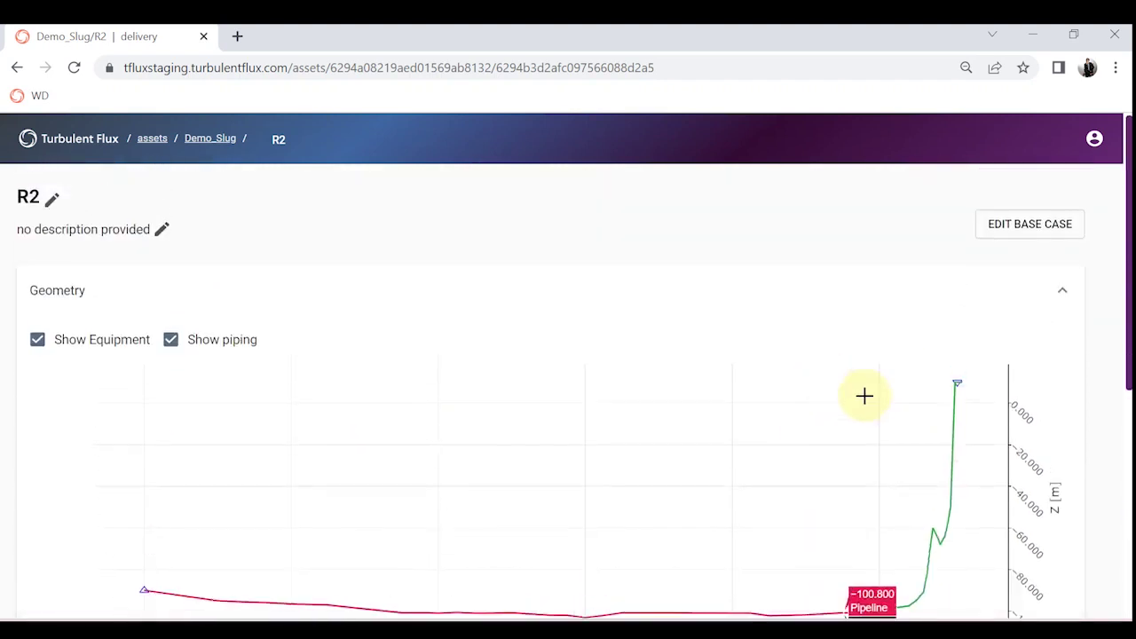
- Open R2's base case editor and review its trajectory coordinates and empty material definitions
click(990, 235)
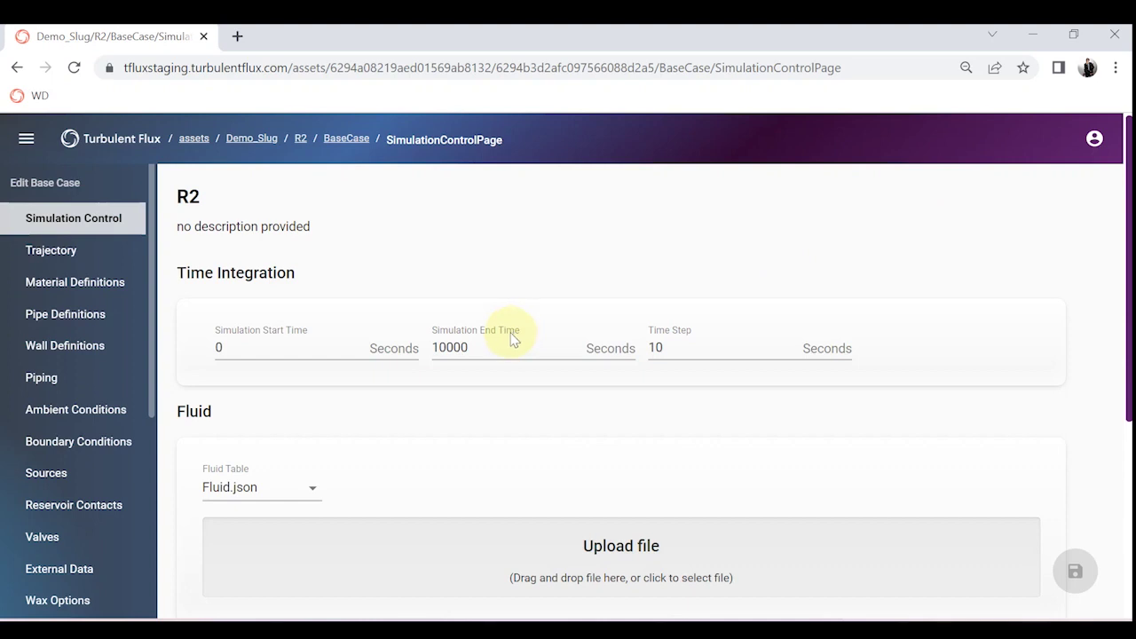
click(74, 251)
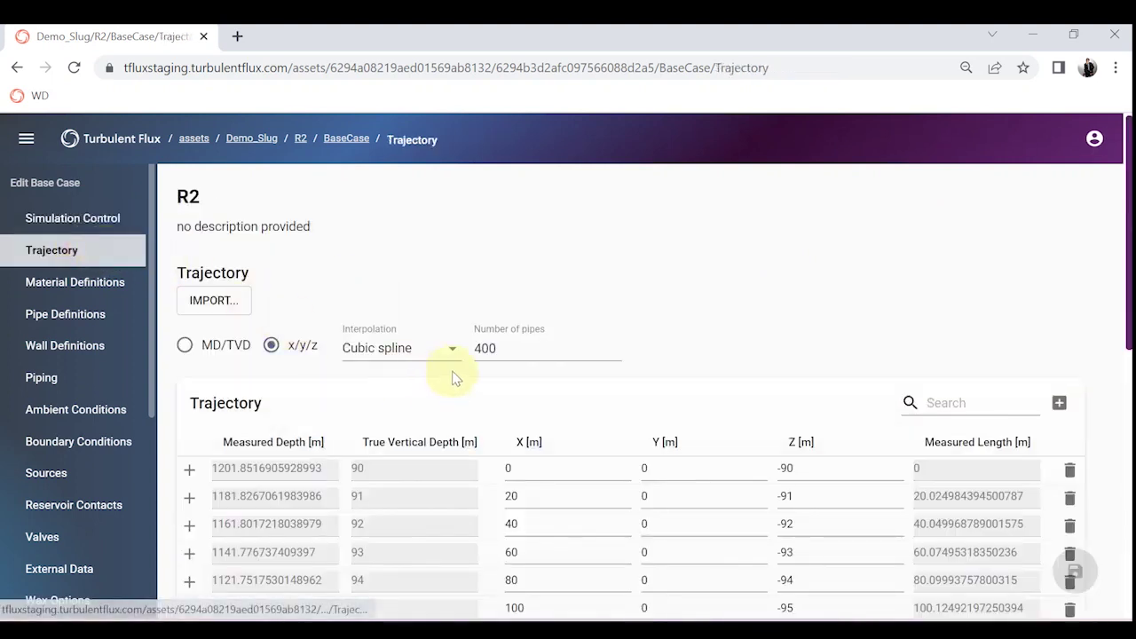
scroll(455, 375, down, 1)
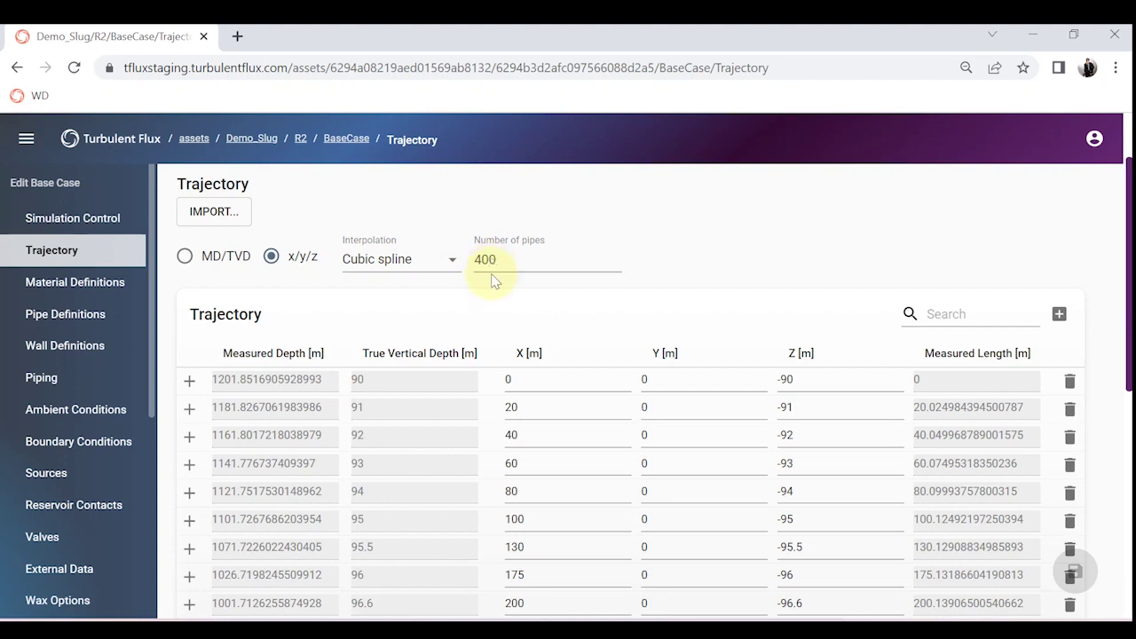
click(98, 282)
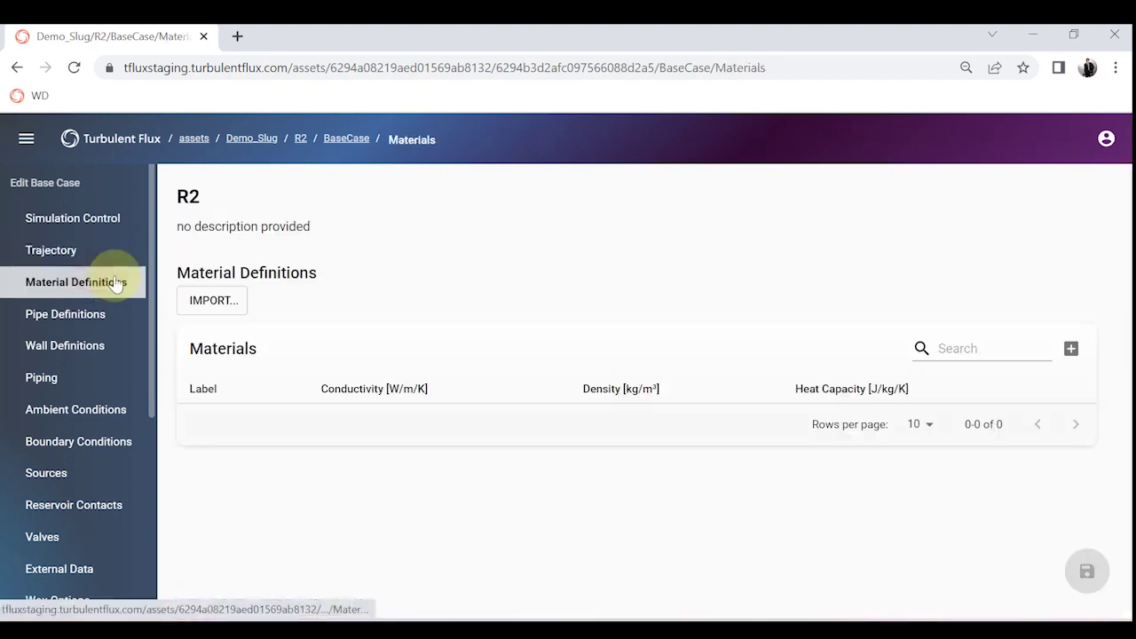
- Review R2's pipe definitions, ambient conditions and Pipeline Input boundary conditions with the End pressure boundary
click(108, 320)
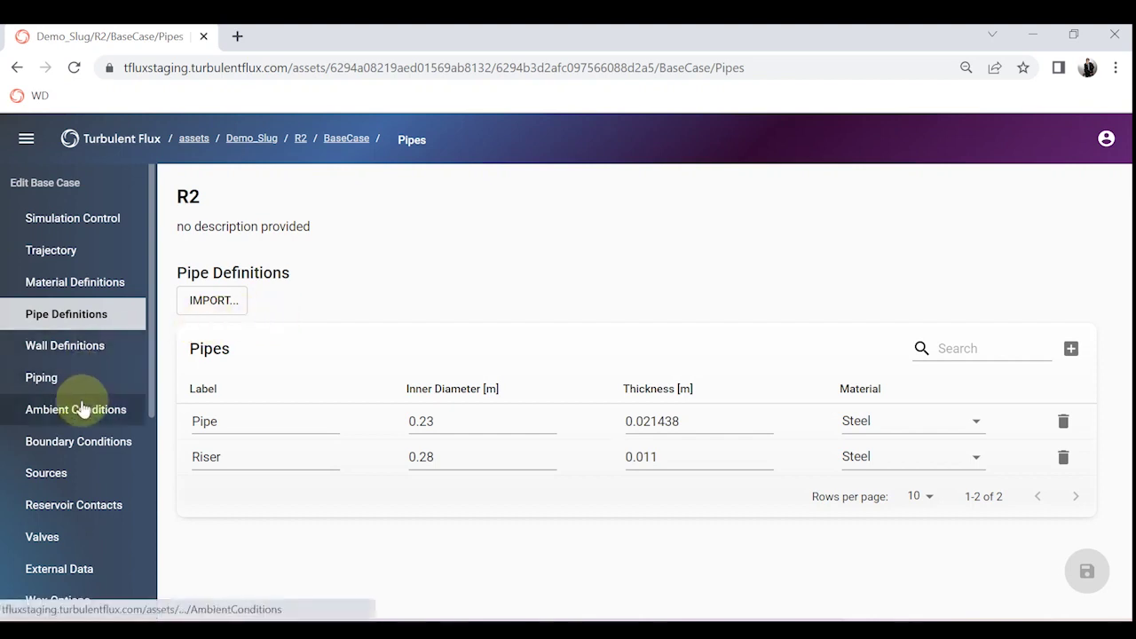
click(136, 404)
scroll(565, 362, down, 1)
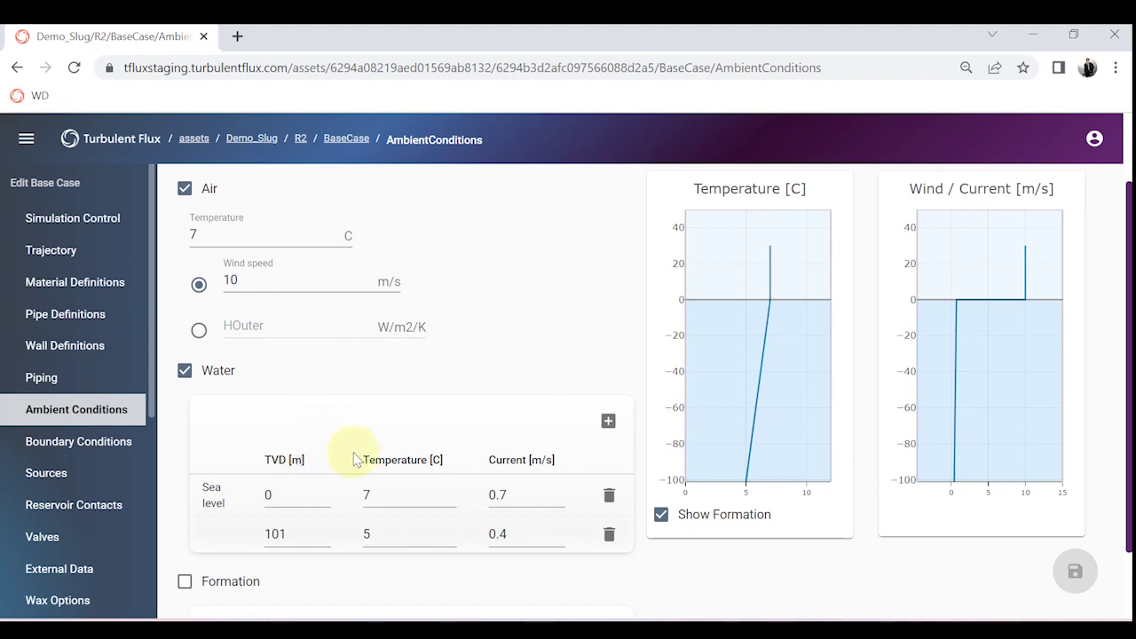
scroll(337, 404, up, 1)
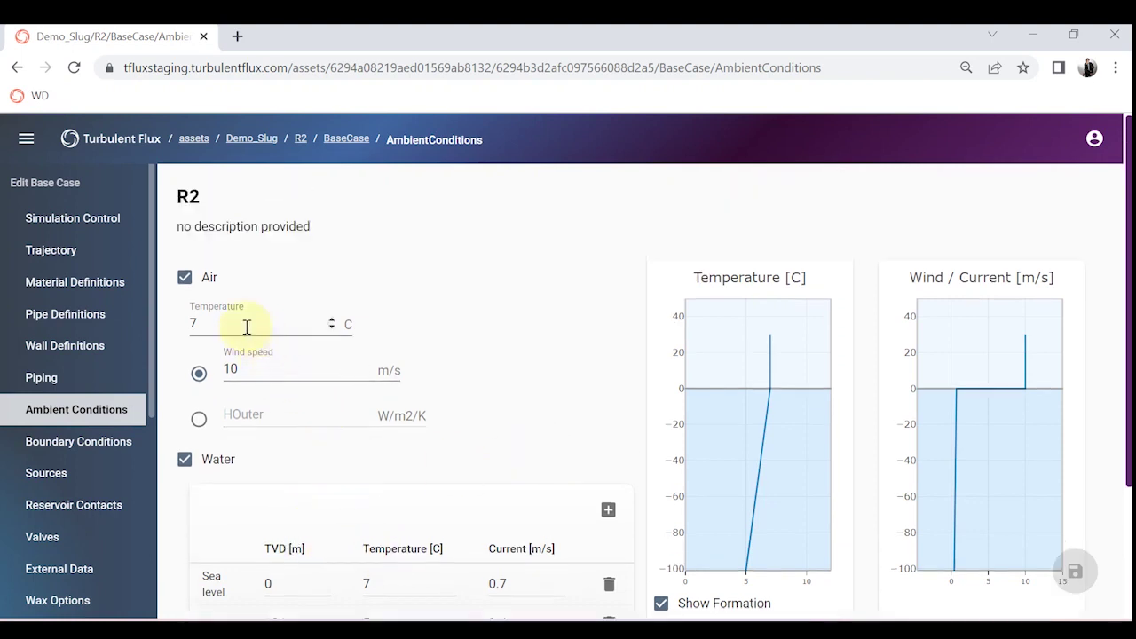
click(100, 453)
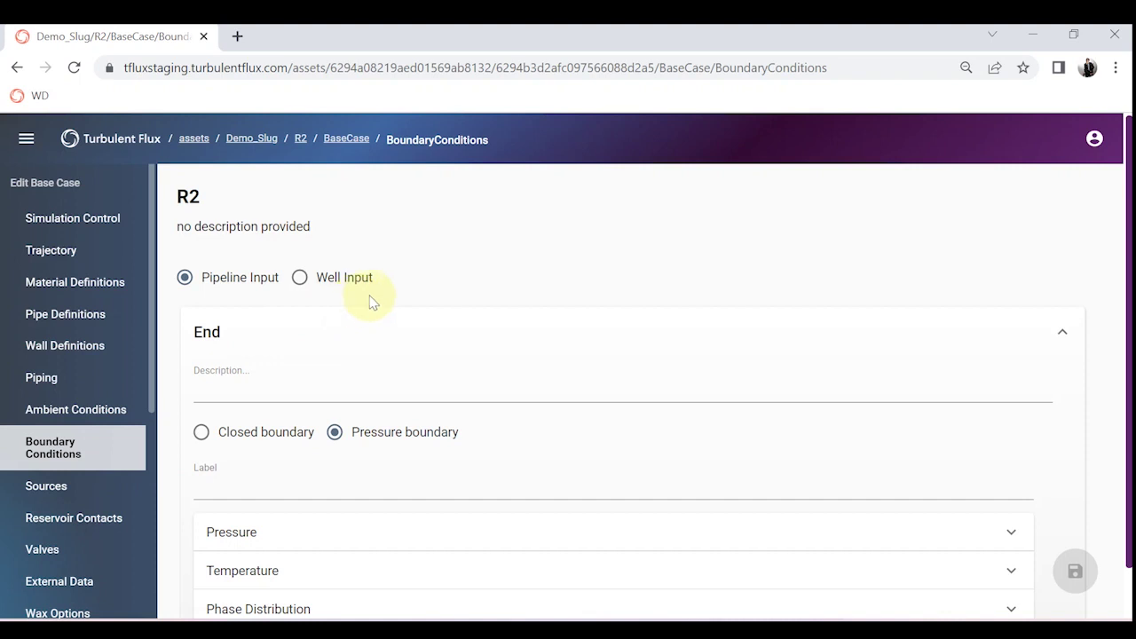
- Expand the outlet pressure boundary to show its time series
scroll(323, 502, down, 1)
click(294, 490)
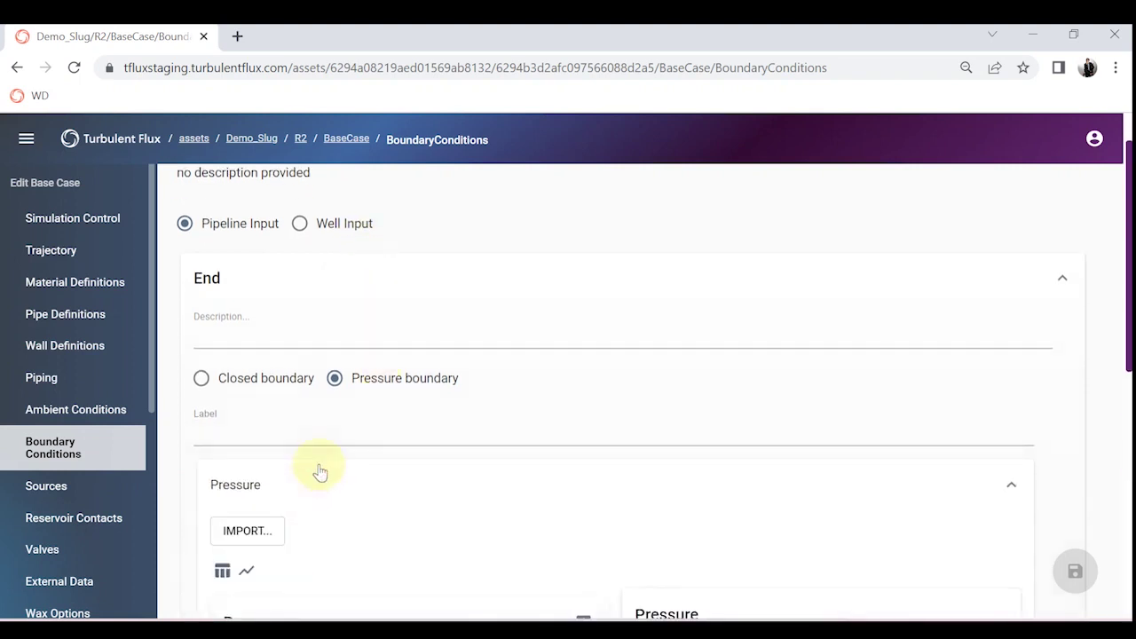
scroll(321, 470, down, 2)
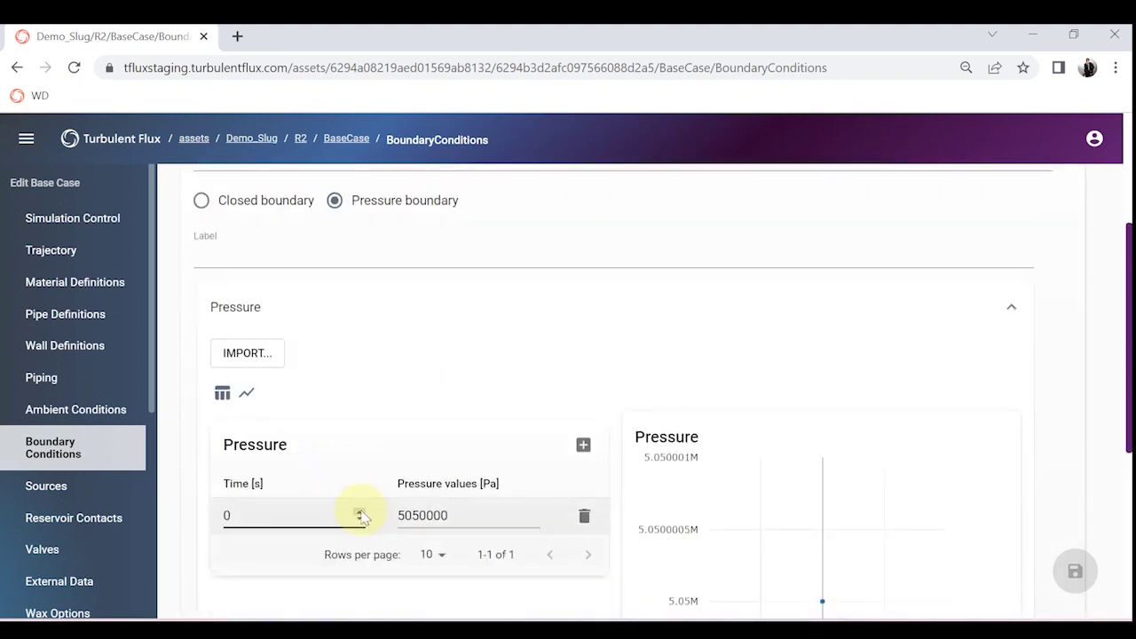
- Inspect the source definition's gas, oil and water phase rates, then the empty Reservoir Contacts
click(110, 497)
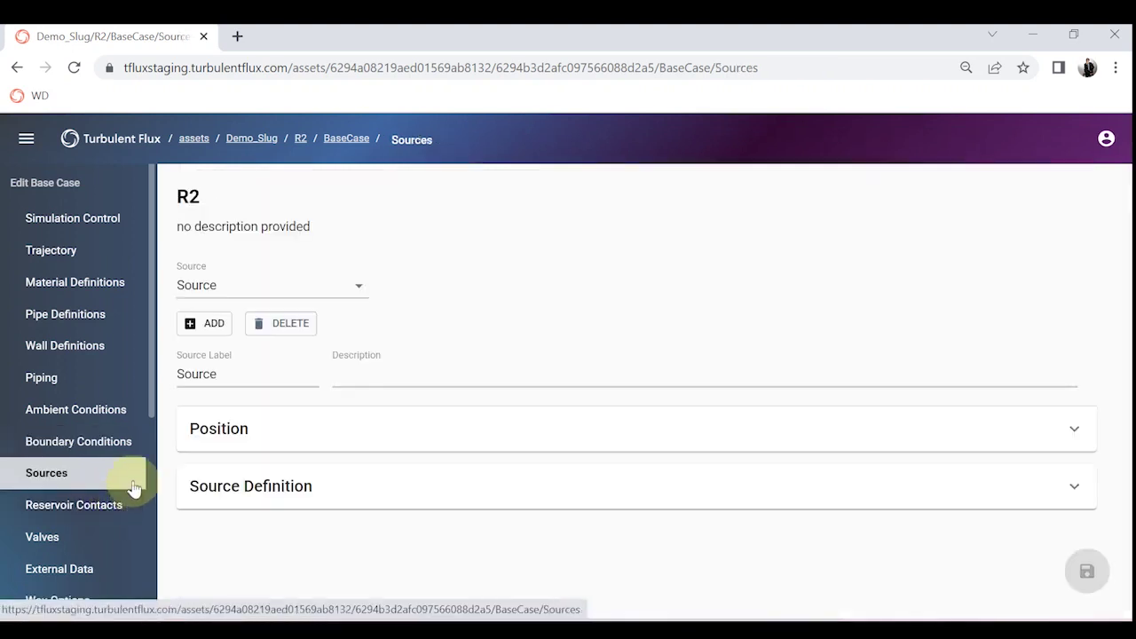
click(274, 480)
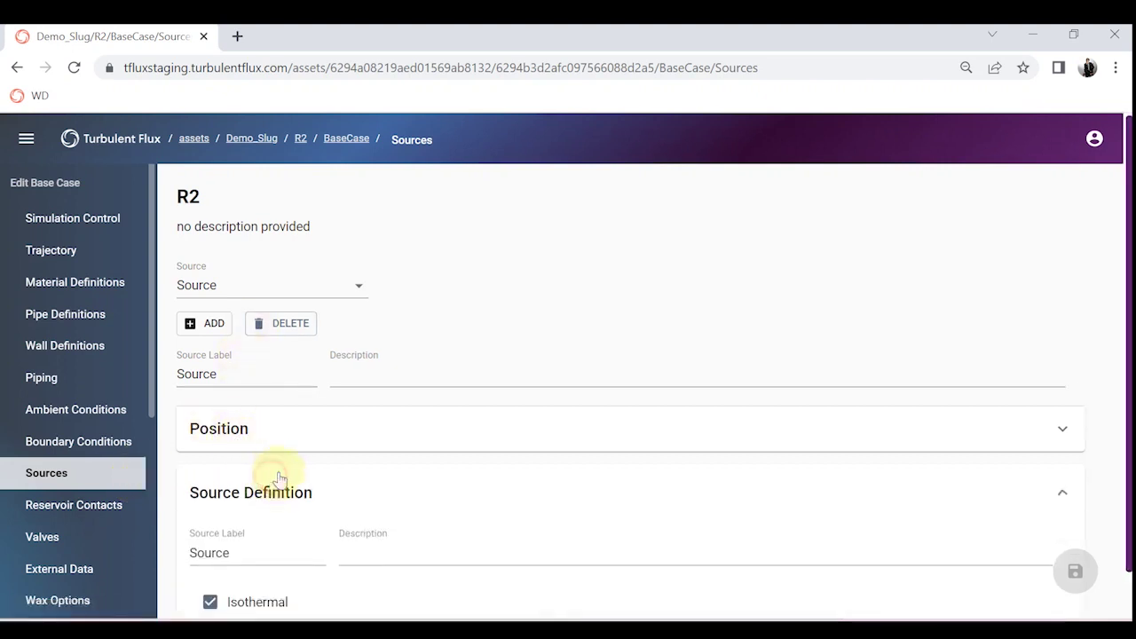
scroll(279, 477, down, 2)
click(279, 570)
scroll(289, 553, down, 5)
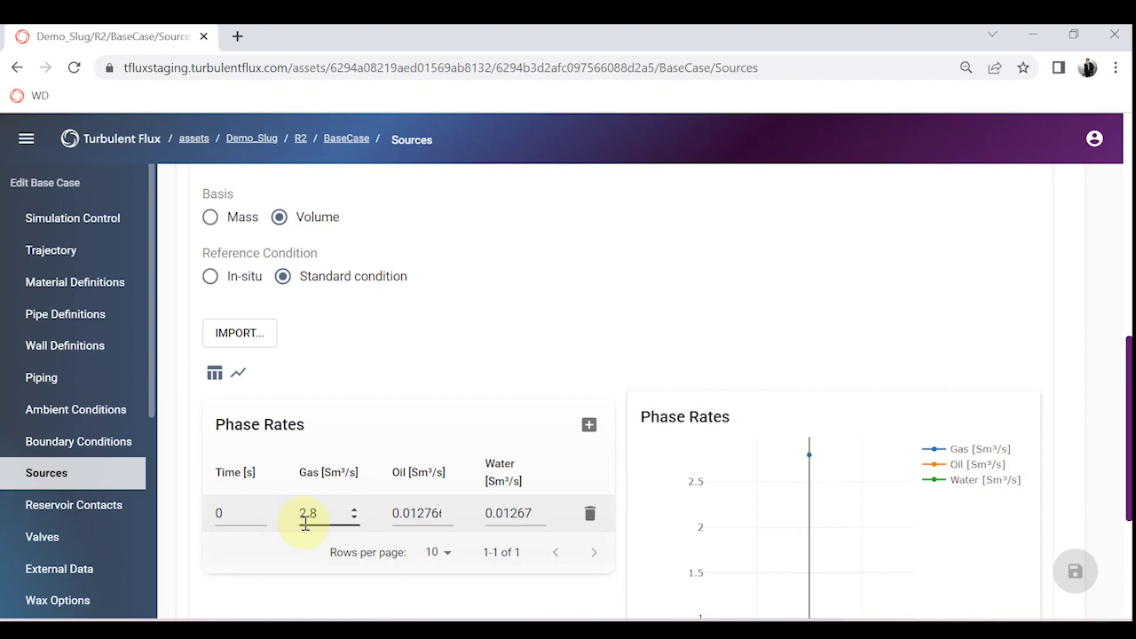
click(107, 505)
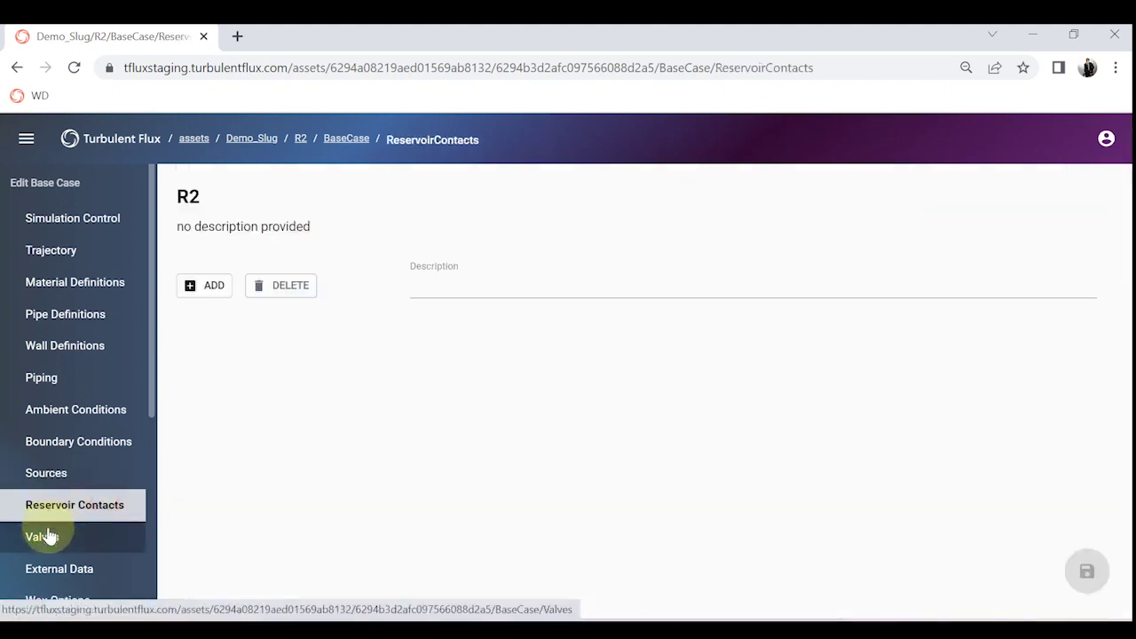
- Show the Choke valve's position at 1195 m and its valve opening time series
click(44, 536)
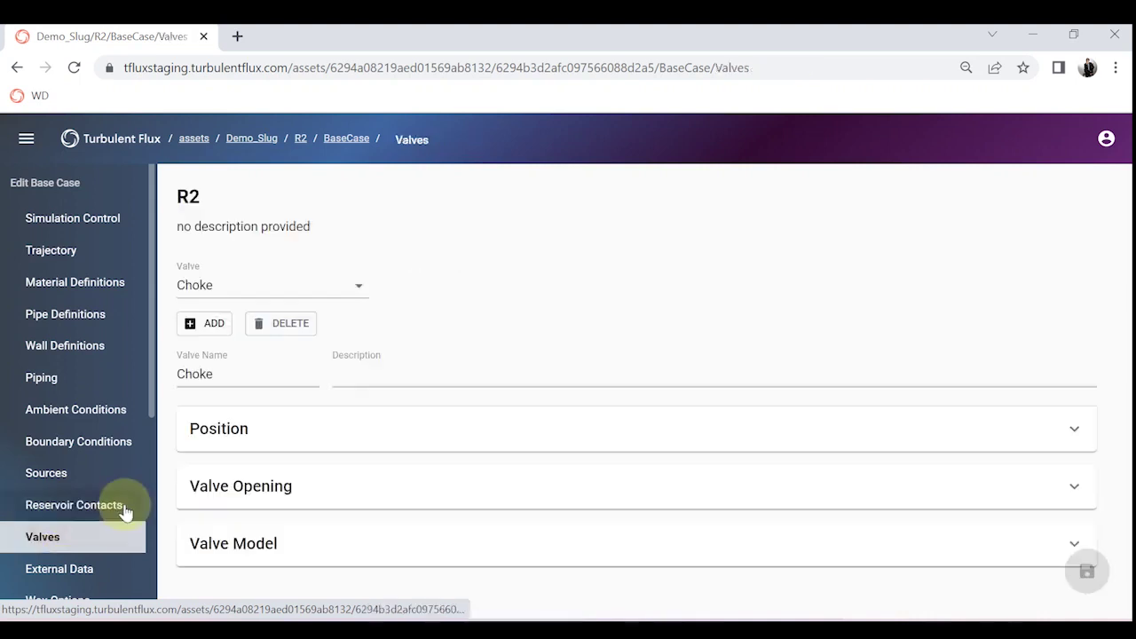
click(223, 443)
scroll(382, 448, down, 1)
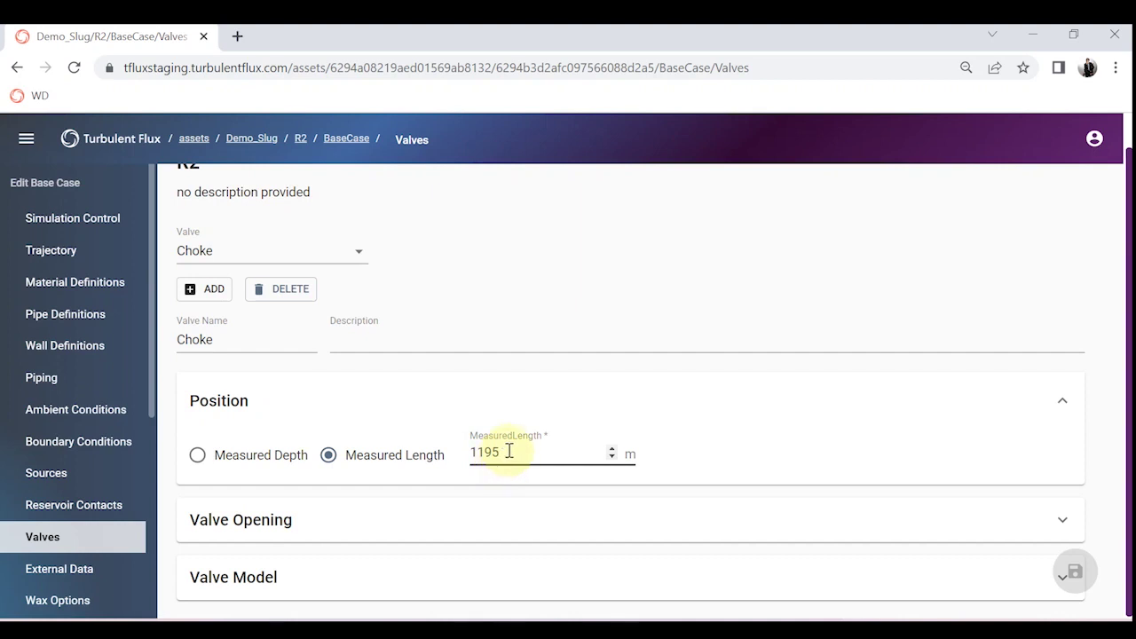
click(317, 525)
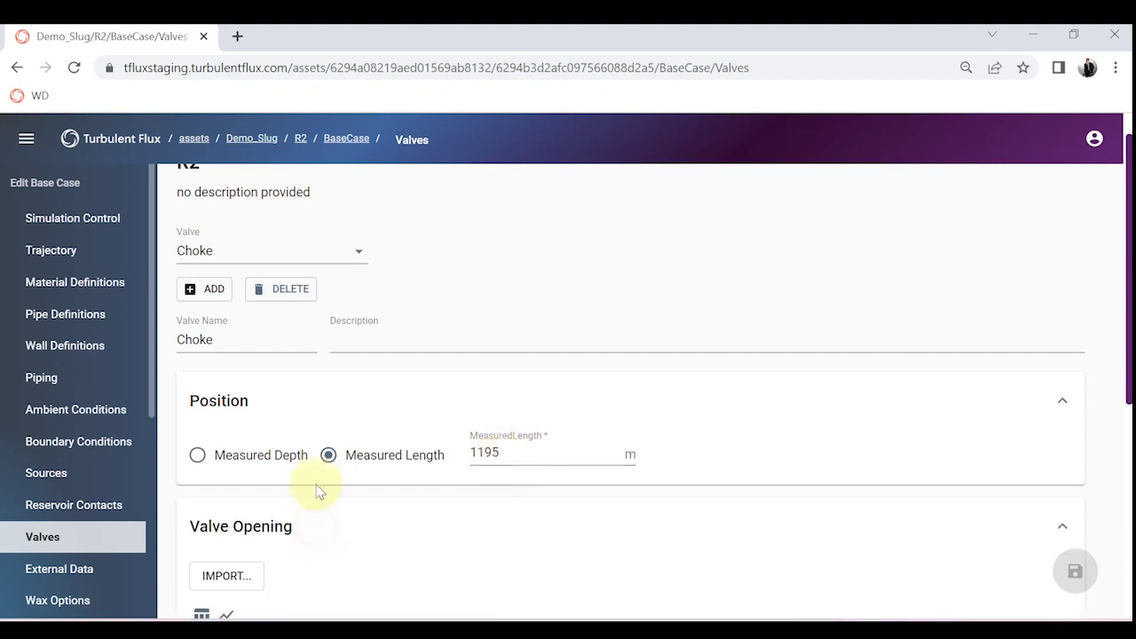
scroll(320, 493, down, 3)
scroll(399, 495, down, 3)
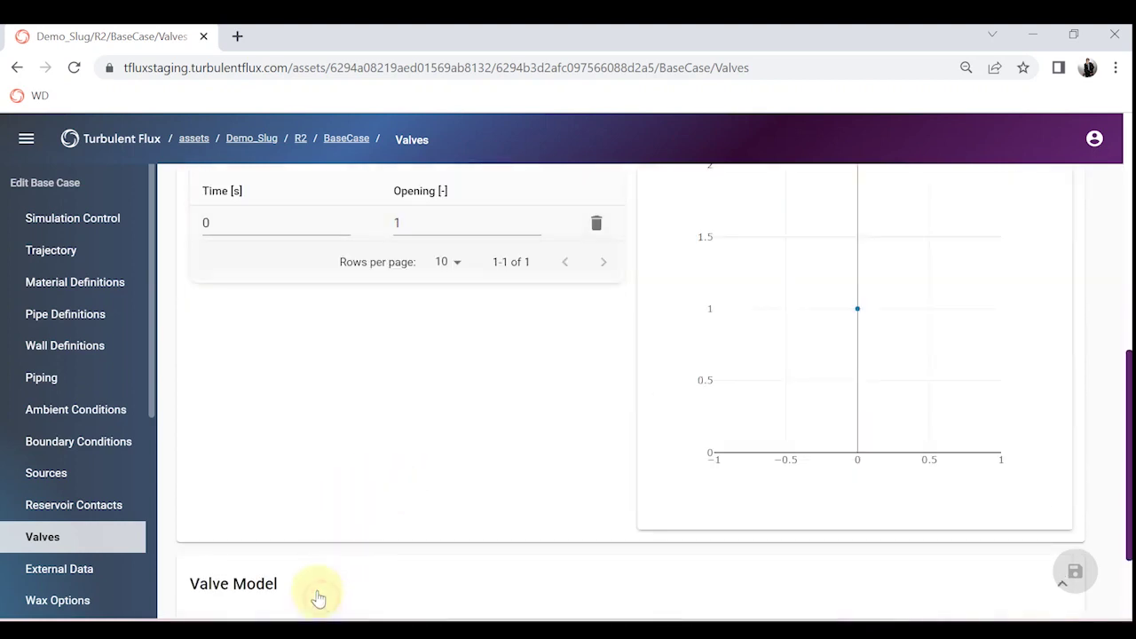
- Show the Hydro-Valve model and its 145-row relative area table and curve
click(319, 597)
scroll(317, 520, down, 2)
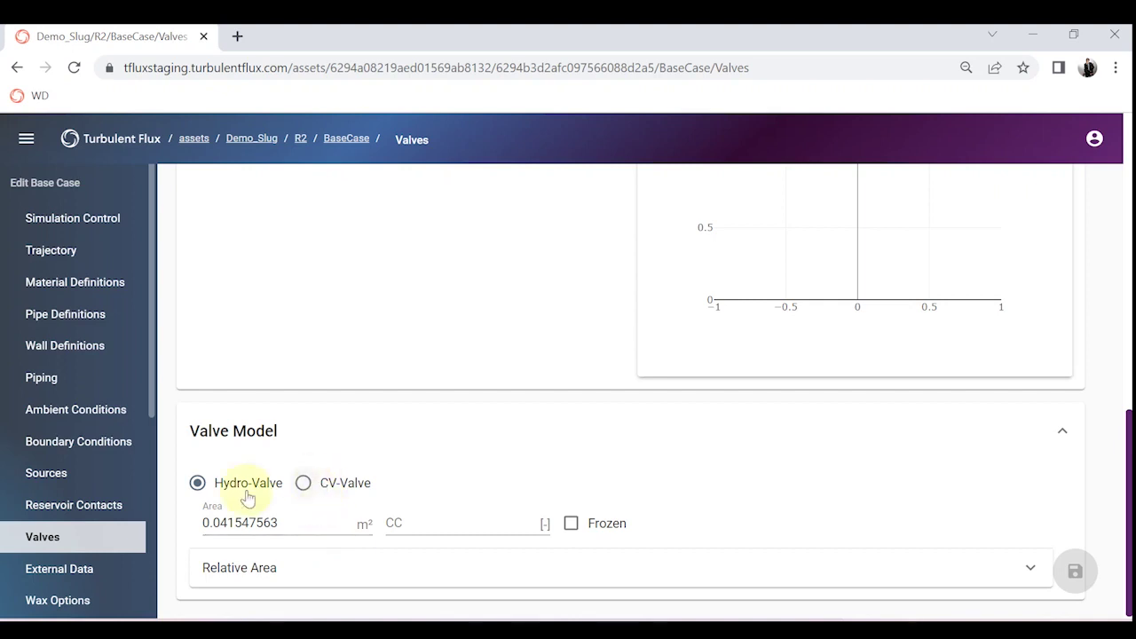
click(258, 570)
scroll(292, 489, down, 4)
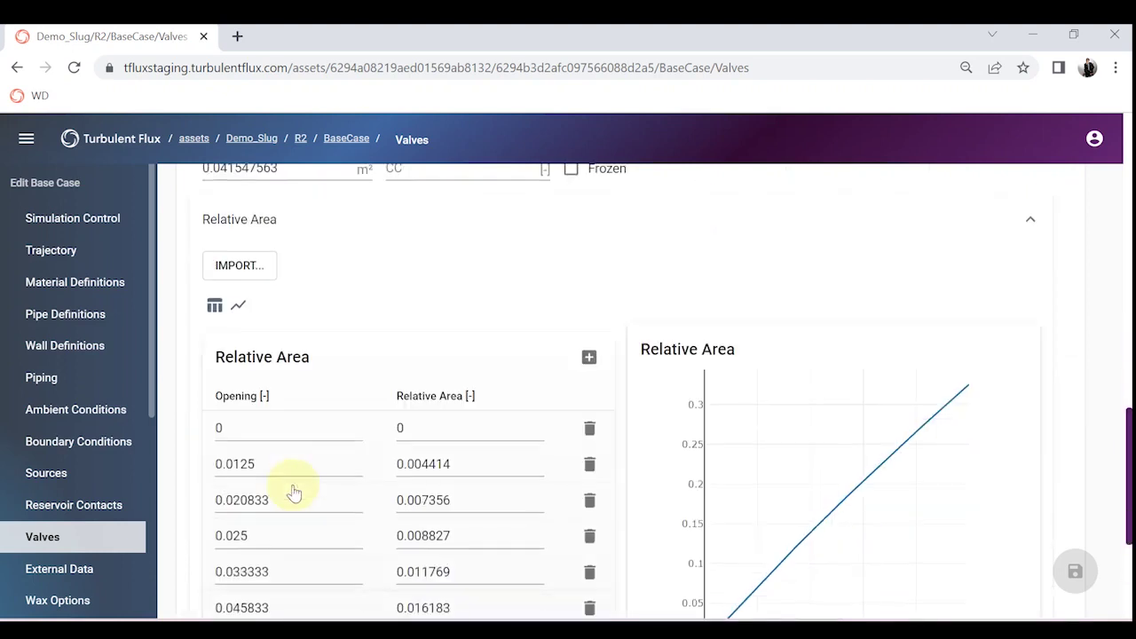
scroll(317, 489, down, 2)
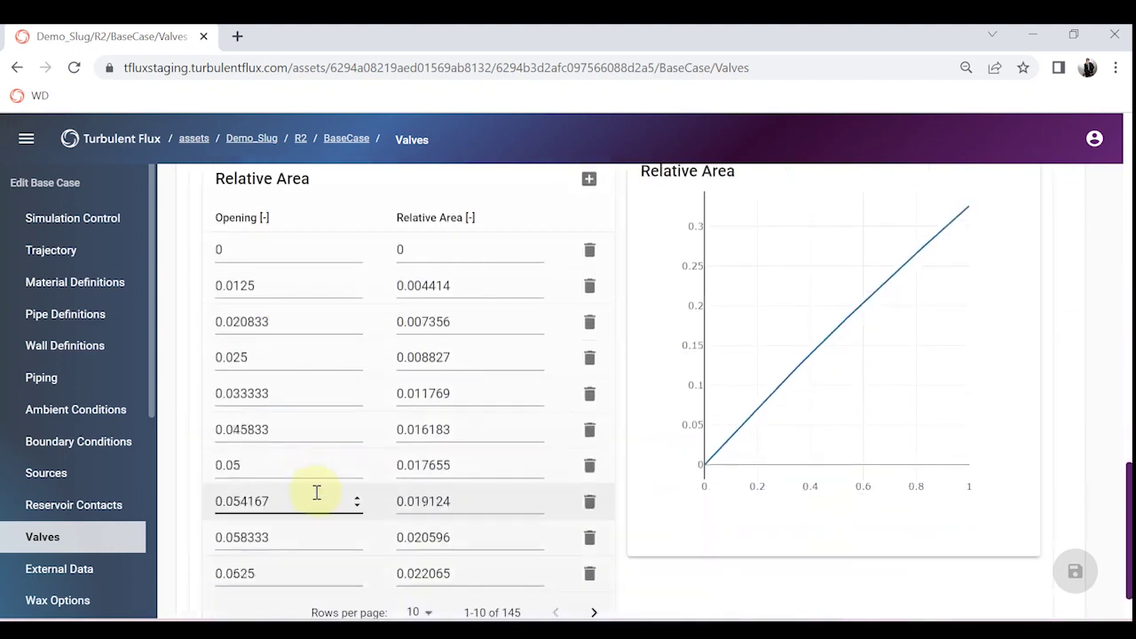
scroll(316, 492, up, 1)
scroll(119, 524, down, 2)
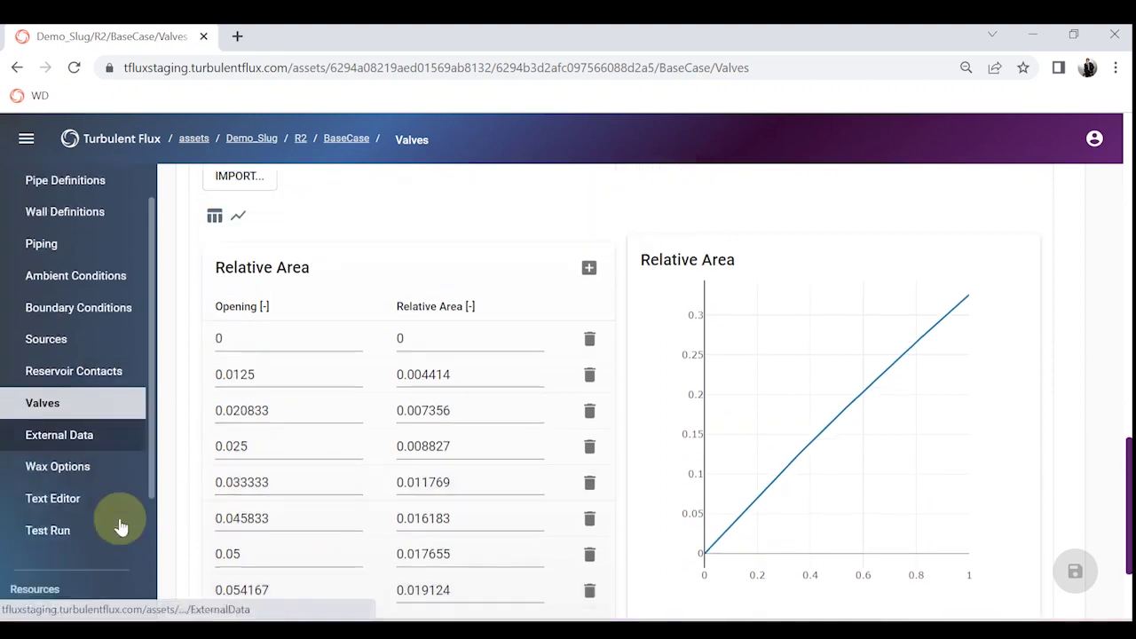
- In R2's Test Run, trend Volume flow STC oil and view its 0–0.04 Sm3/s oscillation
click(75, 468)
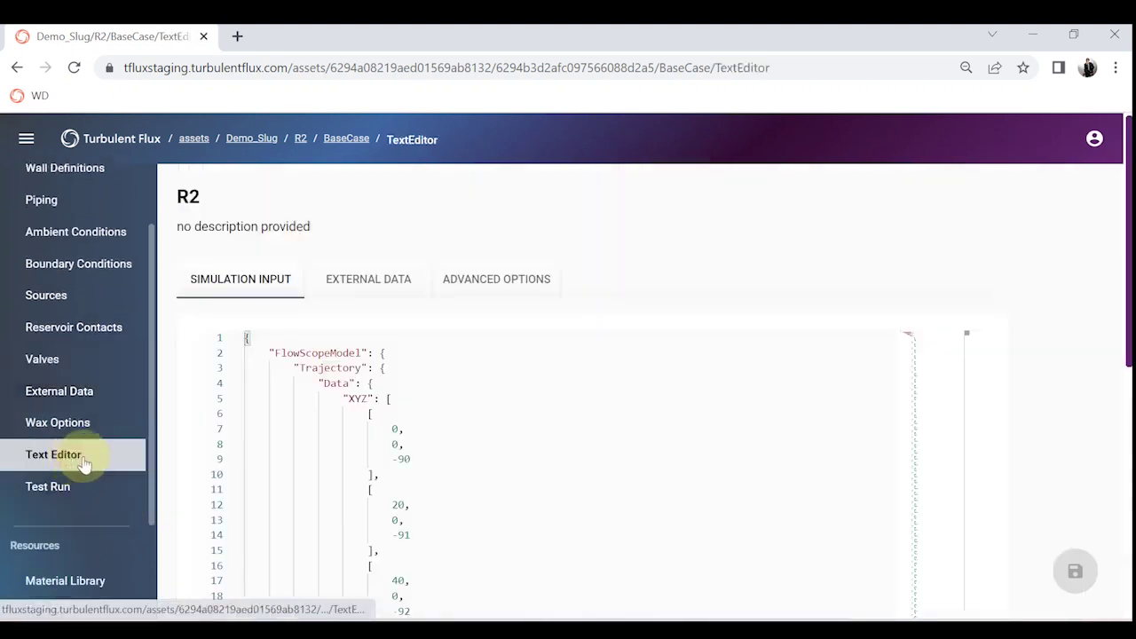
click(77, 485)
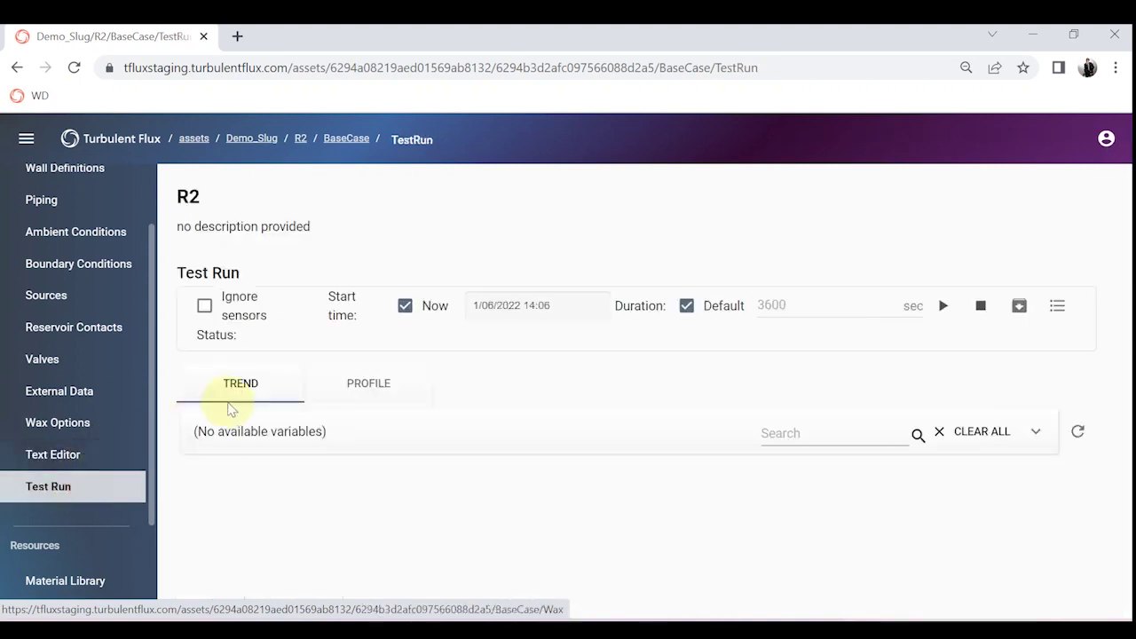
click(302, 425)
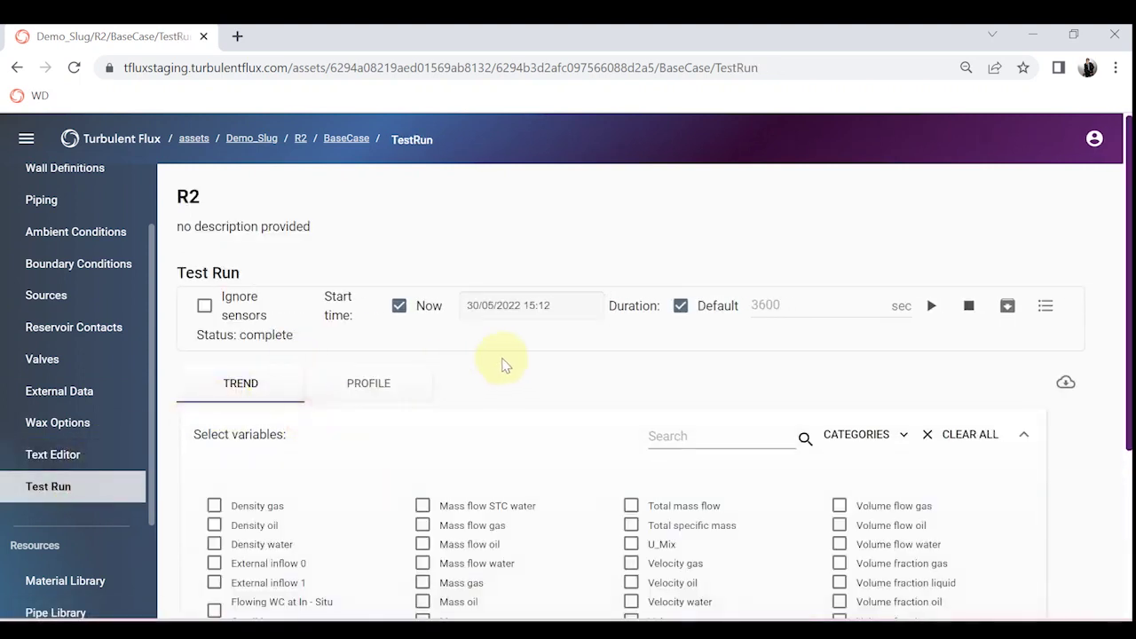
scroll(502, 364, down, 1)
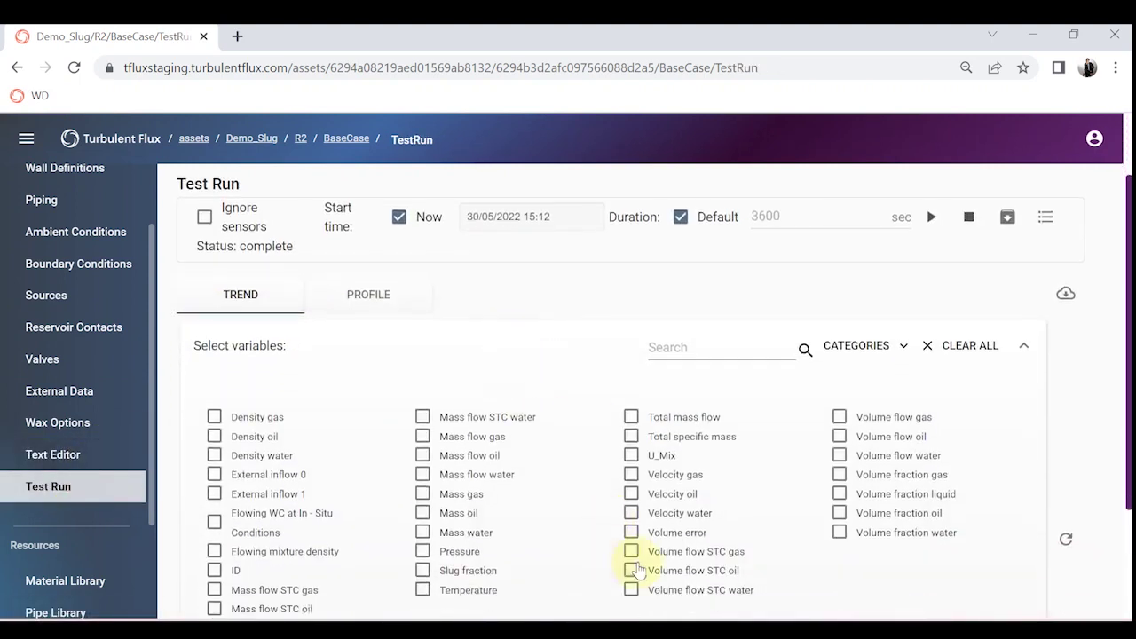
click(631, 570)
scroll(404, 508, down, 1)
scroll(267, 586, down, 1)
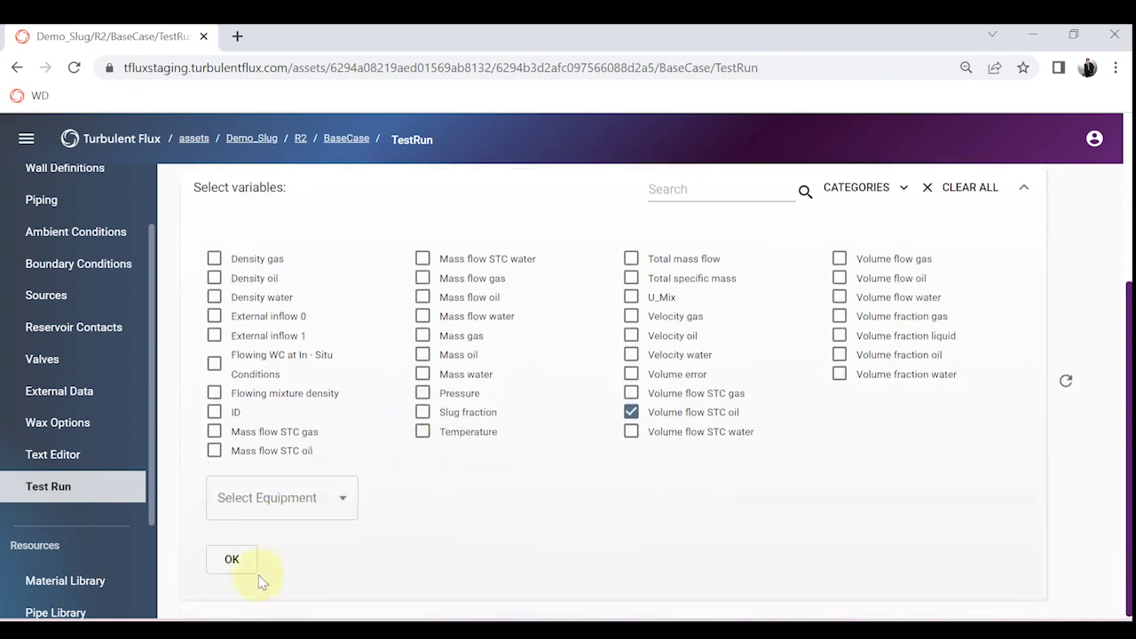
click(240, 560)
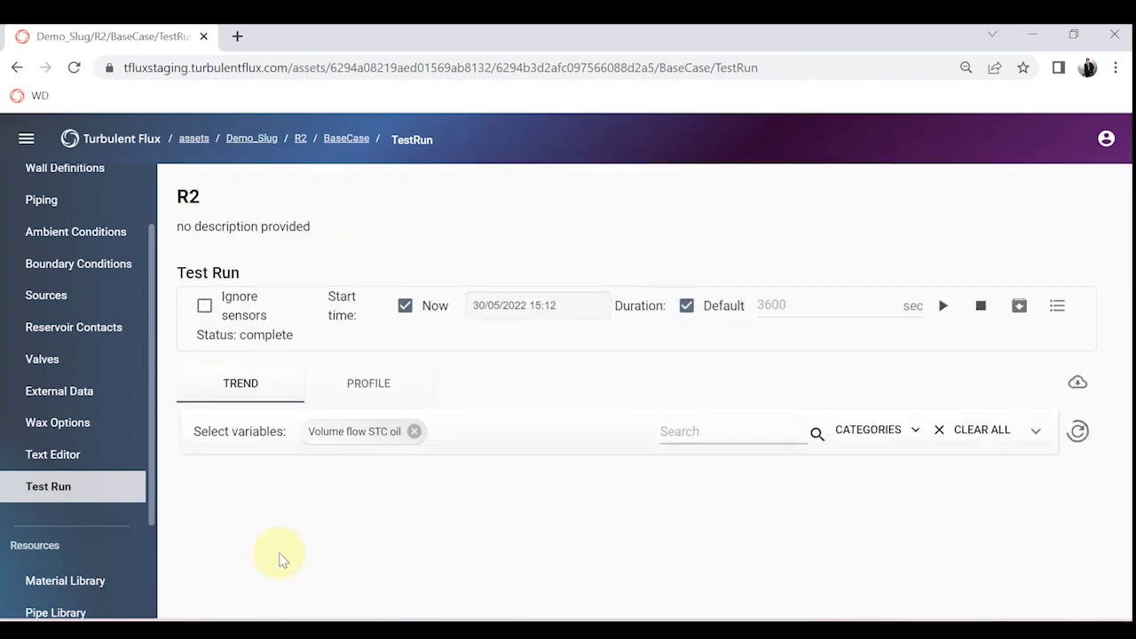
scroll(238, 565, down, 2)
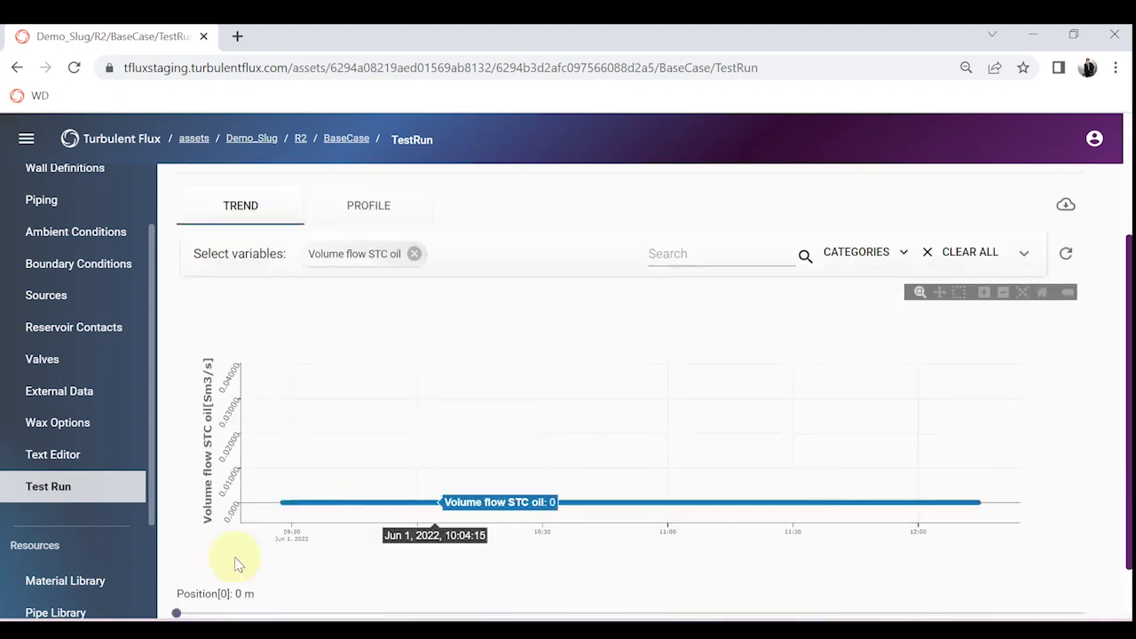
scroll(238, 565, down, 1)
- Move the trend Position slider to Position[400] at 1201.85 m and inspect the slugging oscillations
drag(177, 544, 1096, 578)
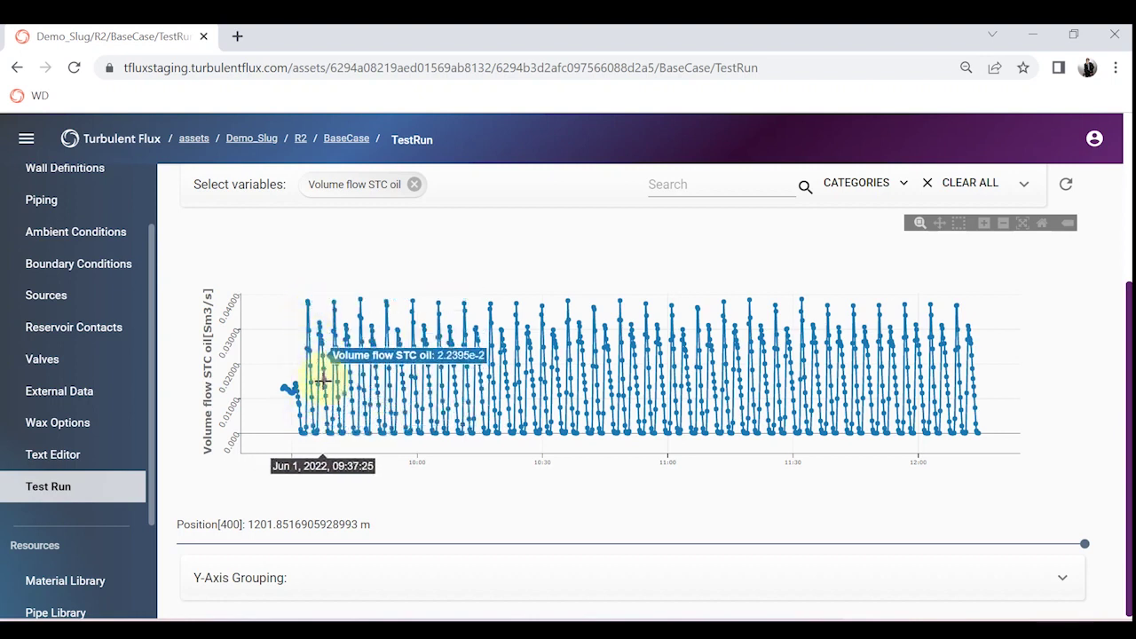
scroll(328, 377, up, 2)
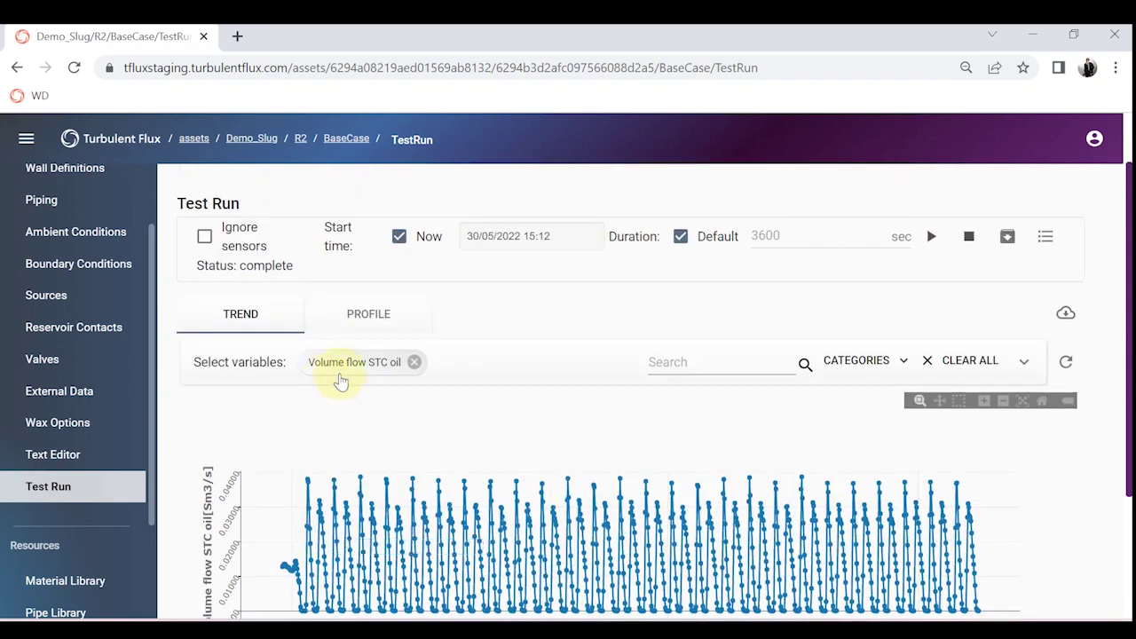
click(368, 316)
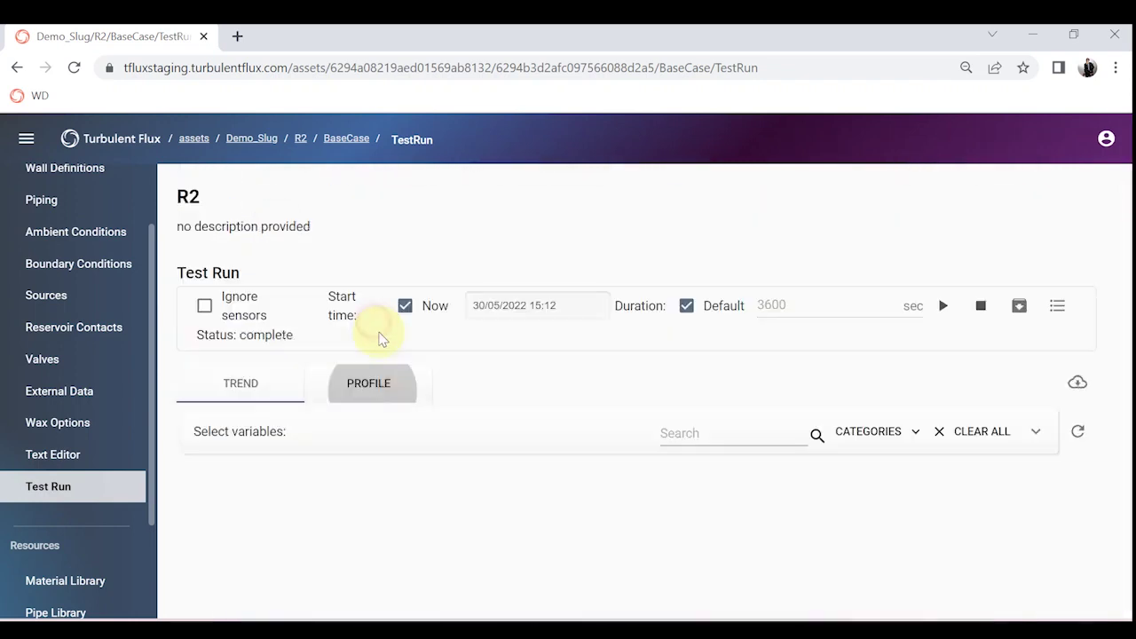
- Select Pressure and Volume fraction liquid as profile variables and draw their plot
click(381, 436)
scroll(383, 441, down, 1)
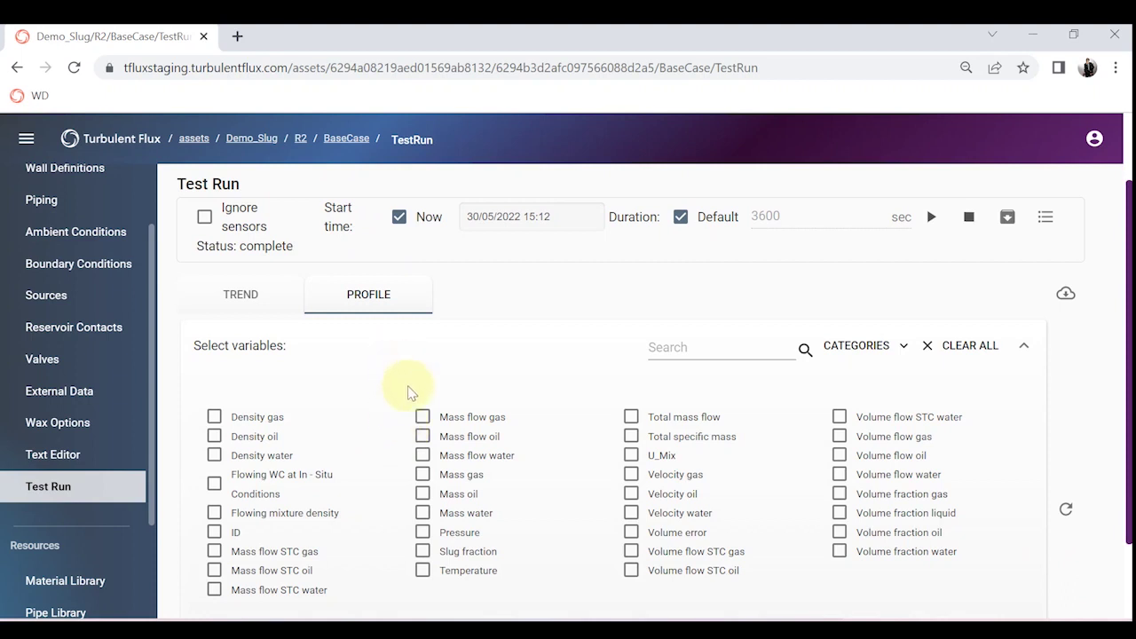
click(425, 532)
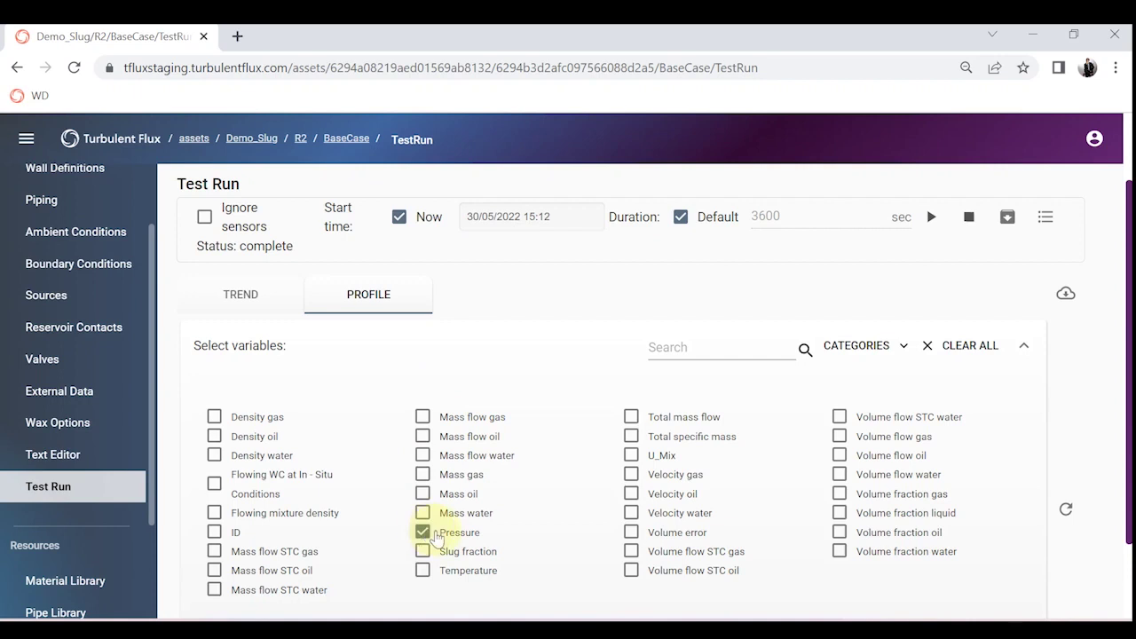
click(838, 513)
scroll(715, 522, down, 1)
click(238, 559)
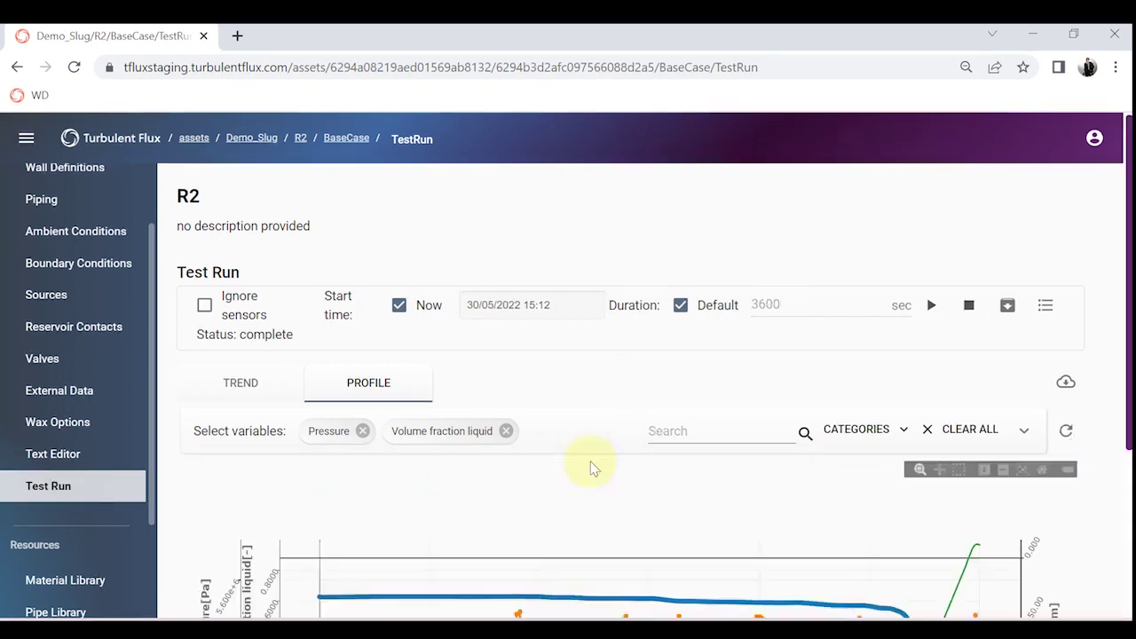
- Step the profile time forward through 07:31:45 and 07:32:45 to 07:33:15
scroll(609, 446, down, 3)
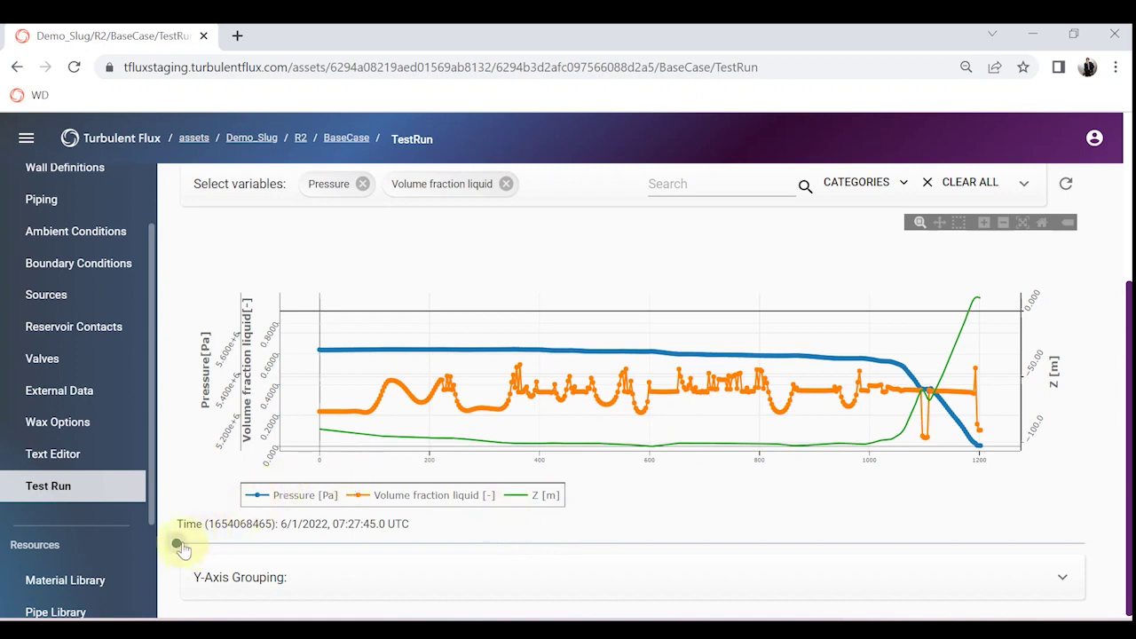
drag(181, 547, 183, 544)
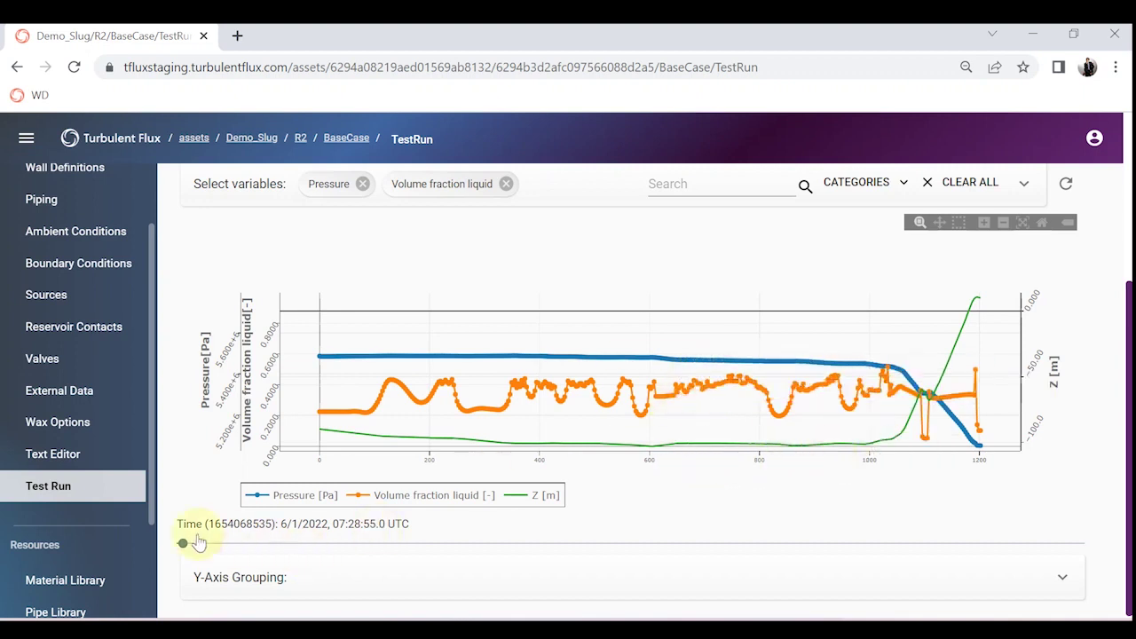
drag(186, 545, 190, 546)
drag(193, 543, 204, 536)
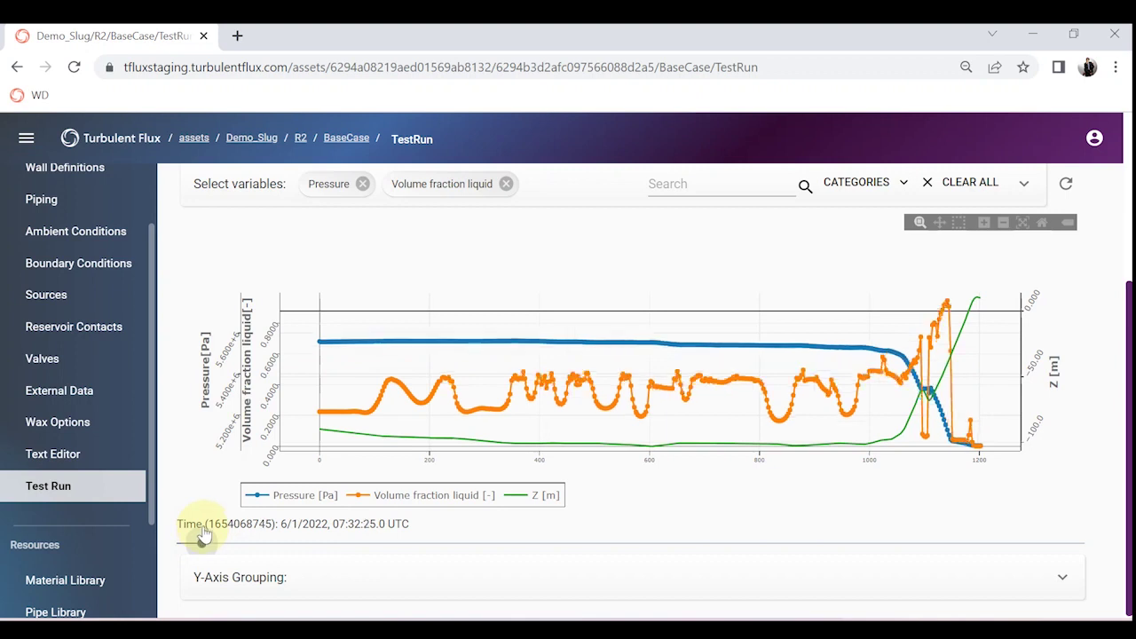
drag(204, 536, 205, 536)
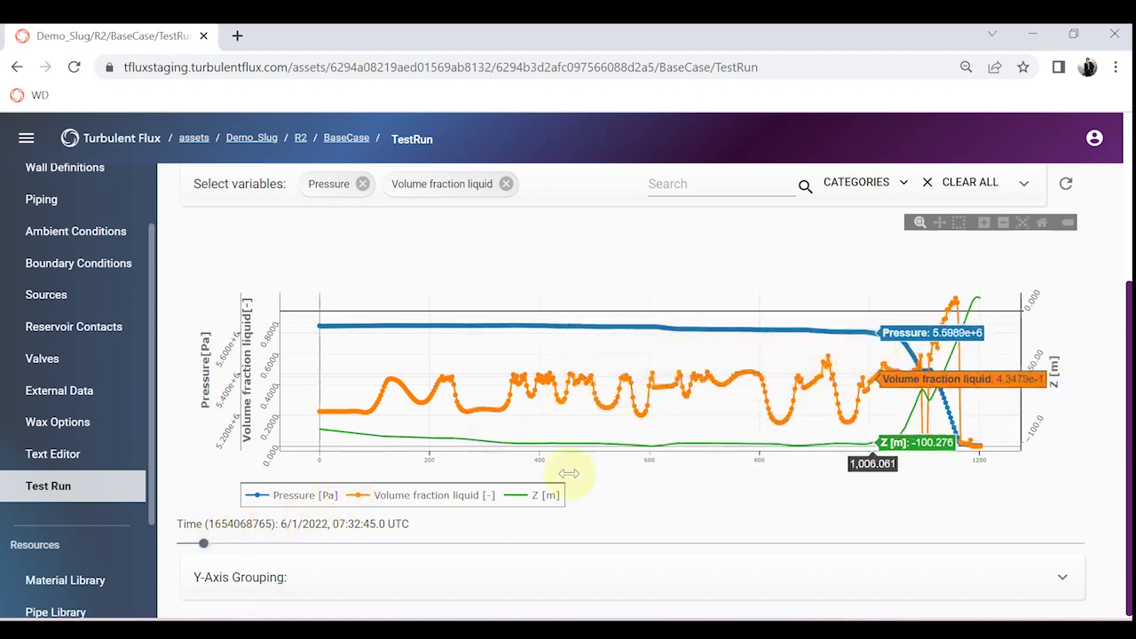
drag(204, 542, 209, 546)
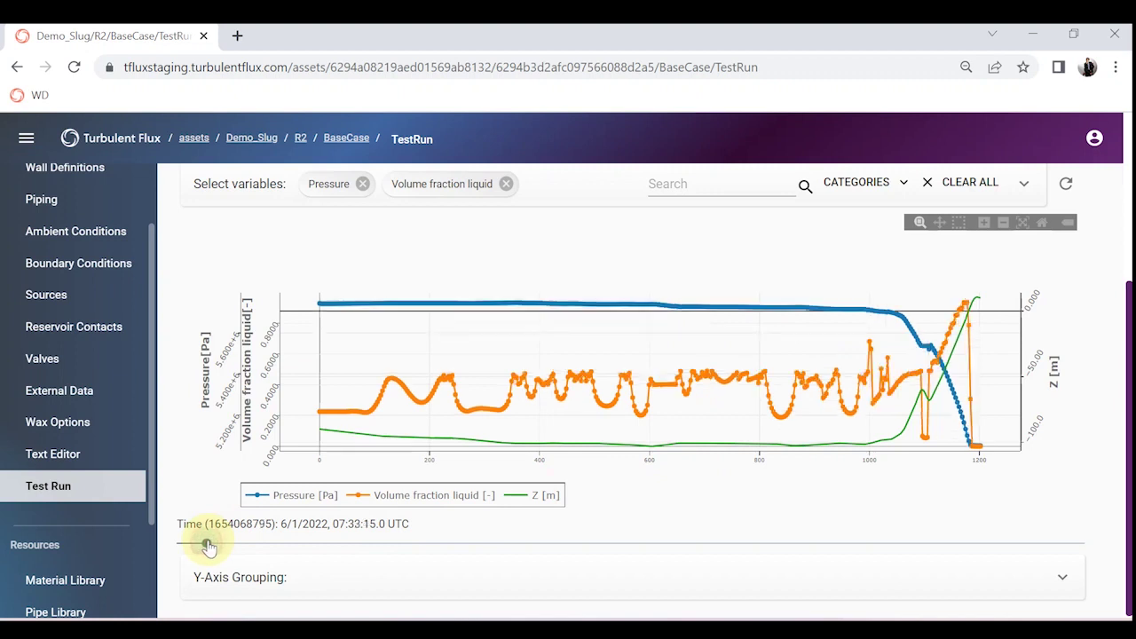
- Continue stepping the profile through 07:34:25 to 07:37:15, then return to the R2 asset page
drag(209, 546, 211, 544)
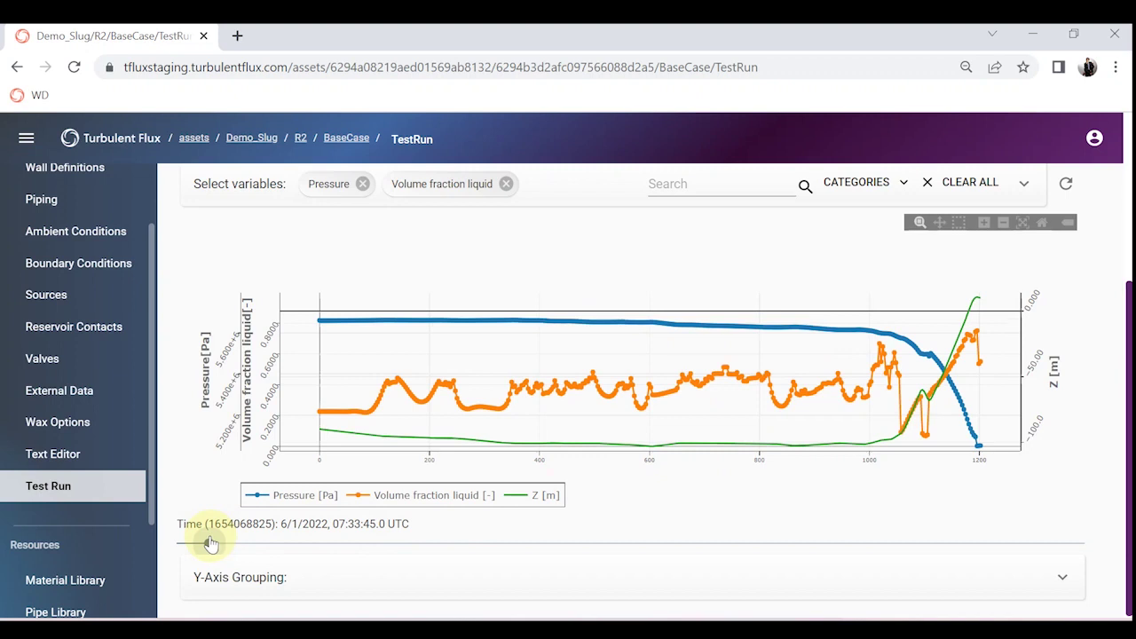
drag(210, 545, 213, 538)
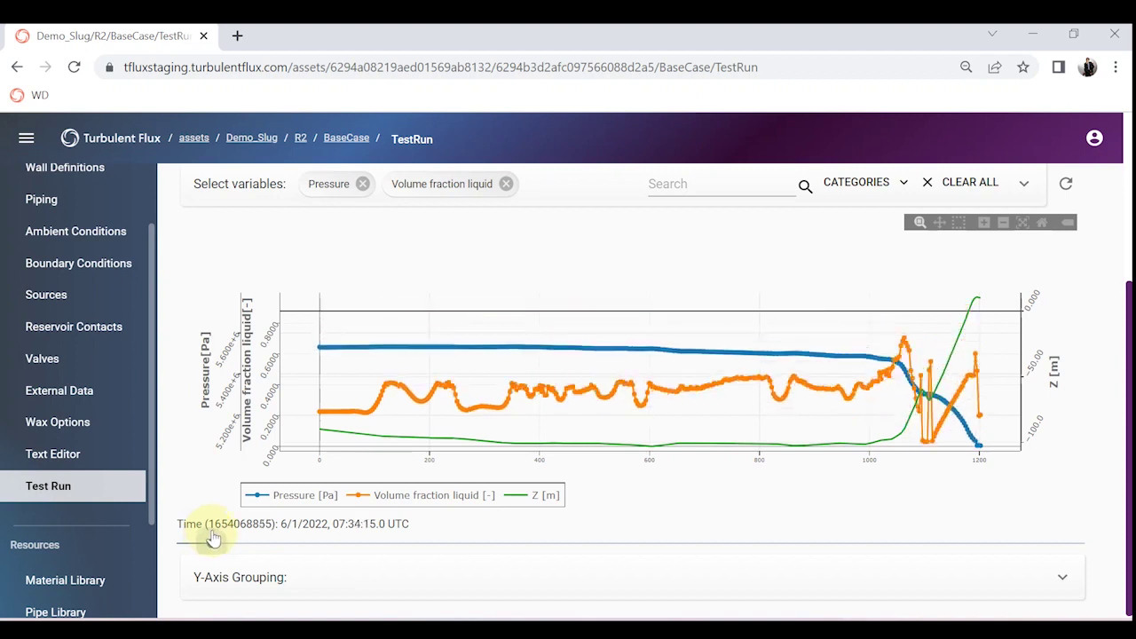
drag(213, 538, 222, 538)
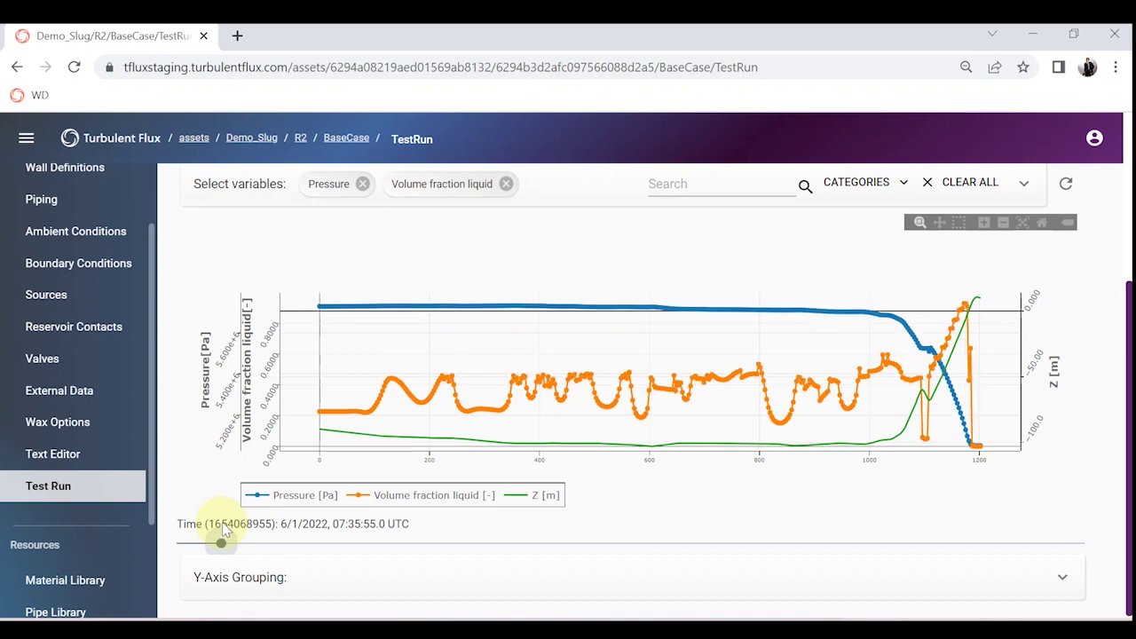
drag(226, 526, 257, 507)
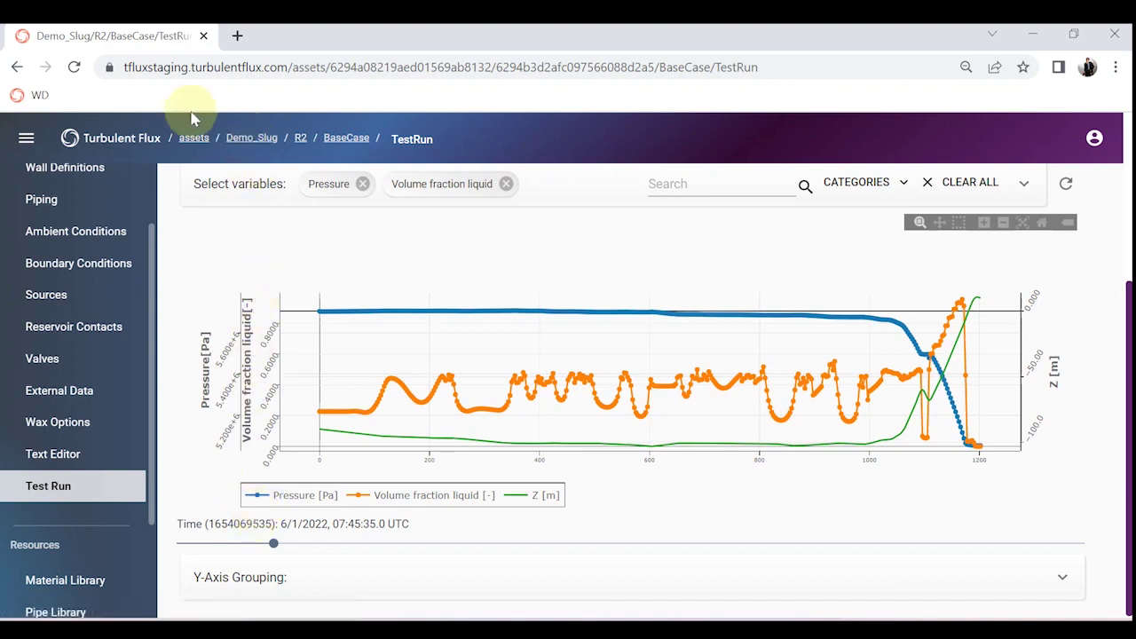
click(299, 142)
- Cancel a new run mode, then open the Valve Closure scenario's Conduit/End/PressureBoundary/Pressure time series
scroll(710, 254, down, 5)
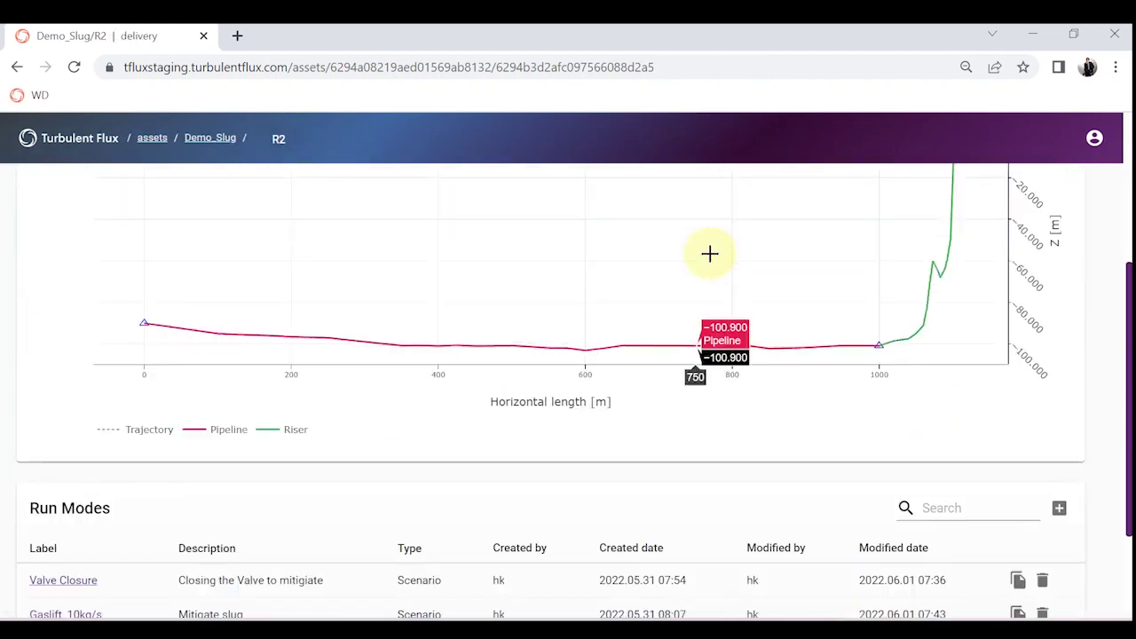
click(1059, 365)
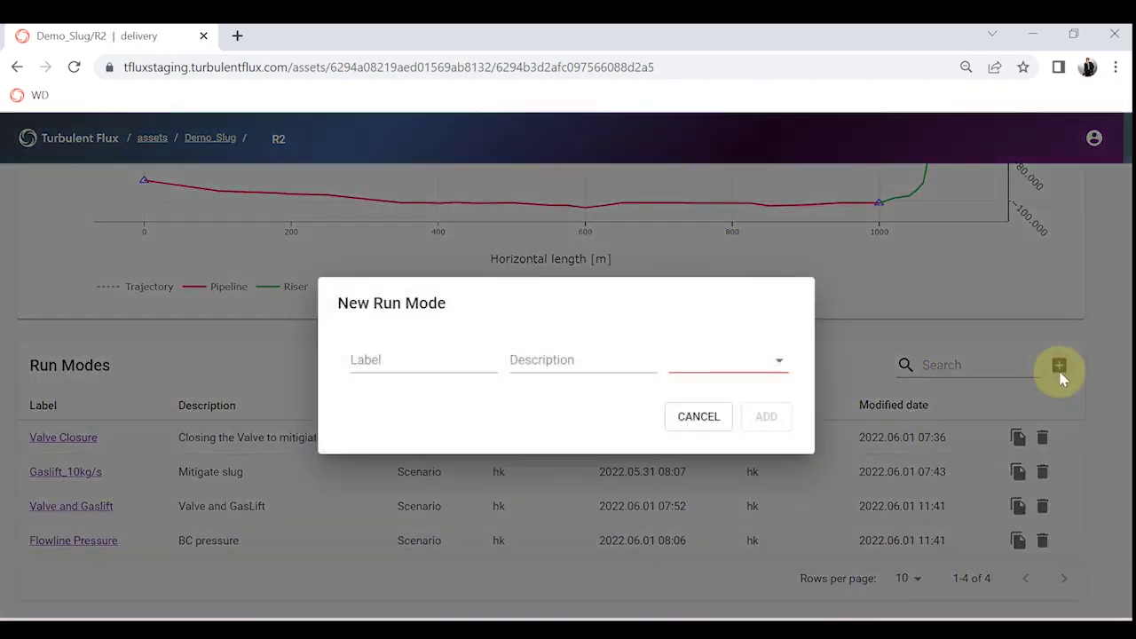
click(774, 355)
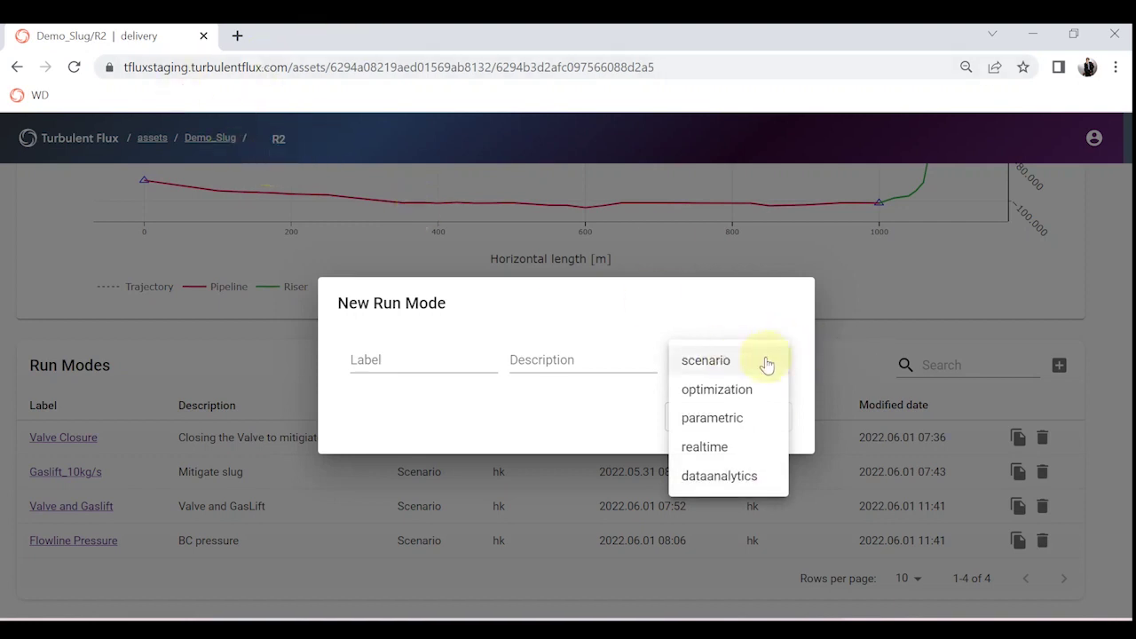
click(881, 327)
click(846, 318)
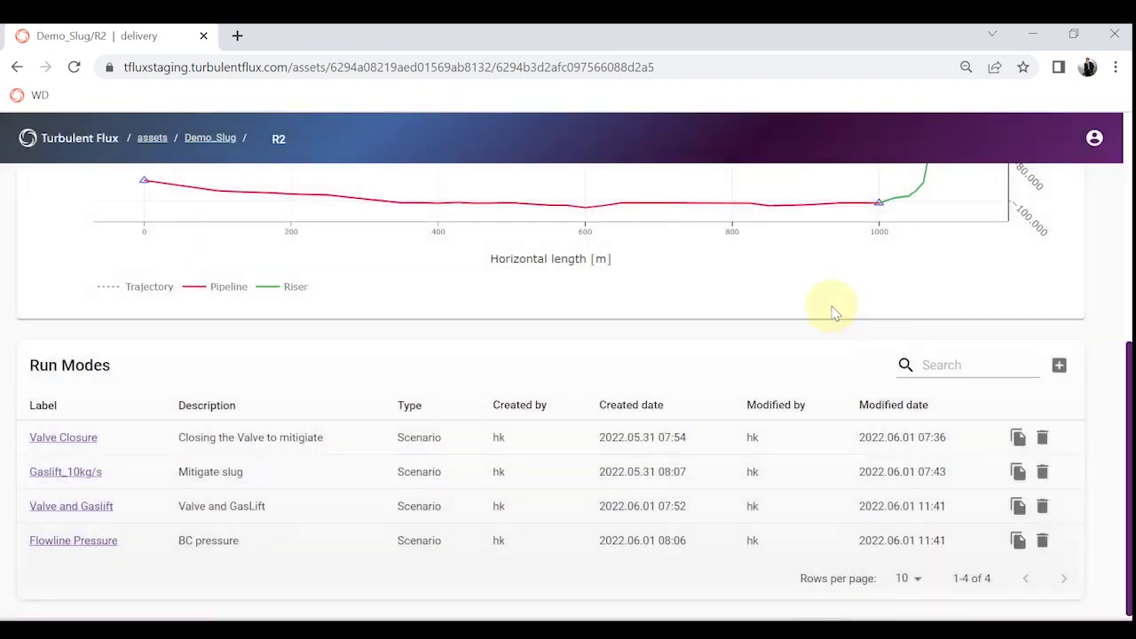
click(55, 439)
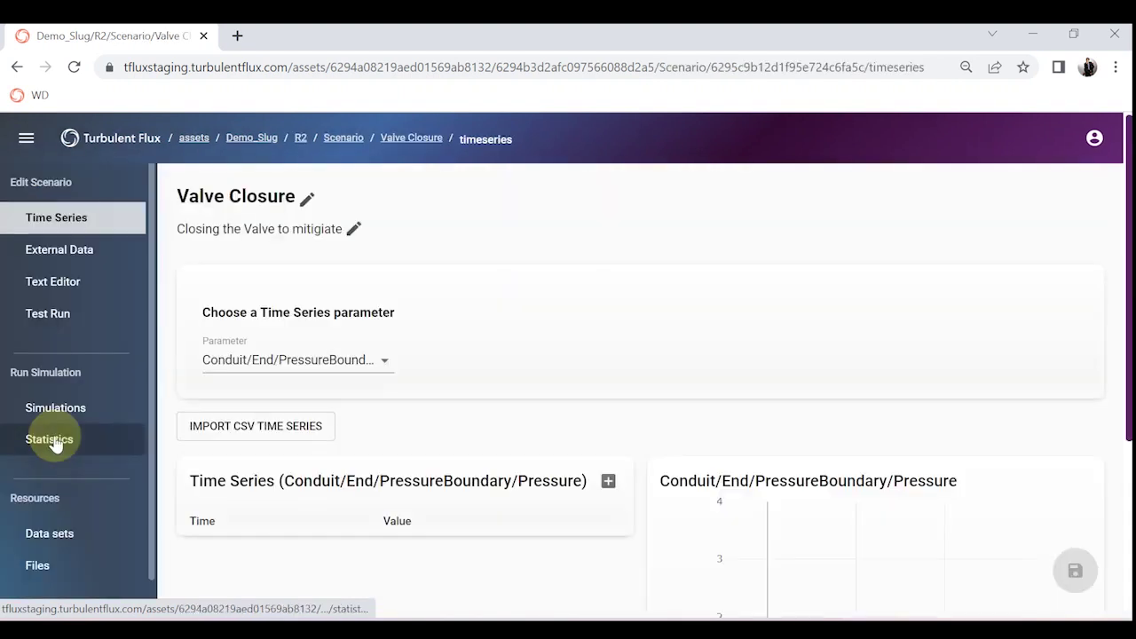
- Display the Valve Closure choke opening series (1 to 0.1 at 3620 s), then go to Simulations
click(272, 361)
click(332, 585)
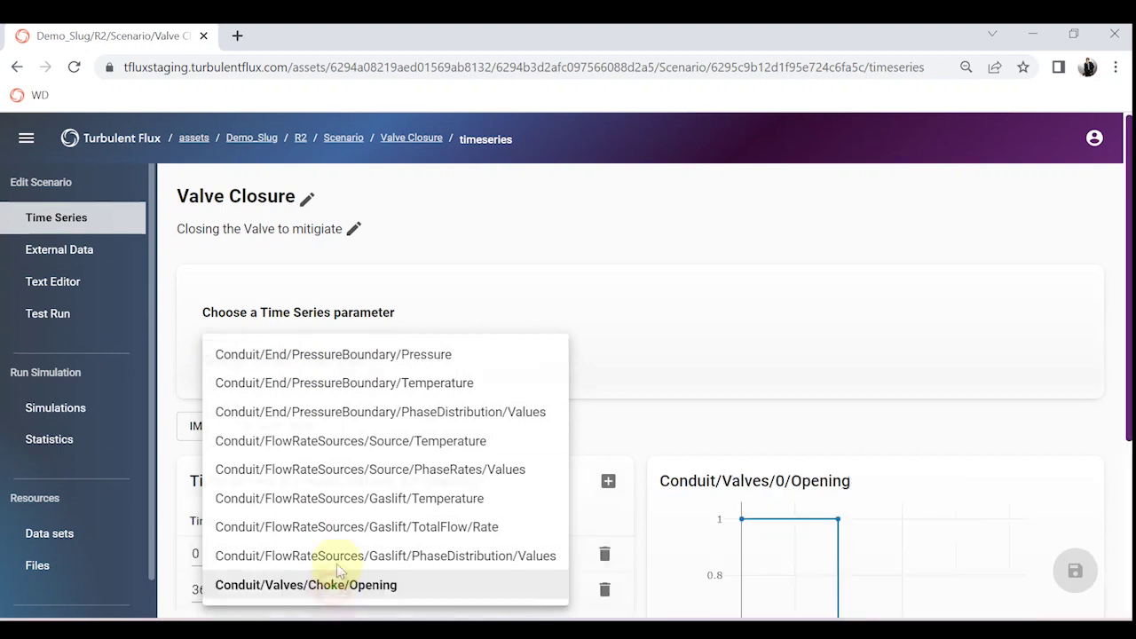
scroll(371, 444, down, 1)
scroll(372, 444, down, 2)
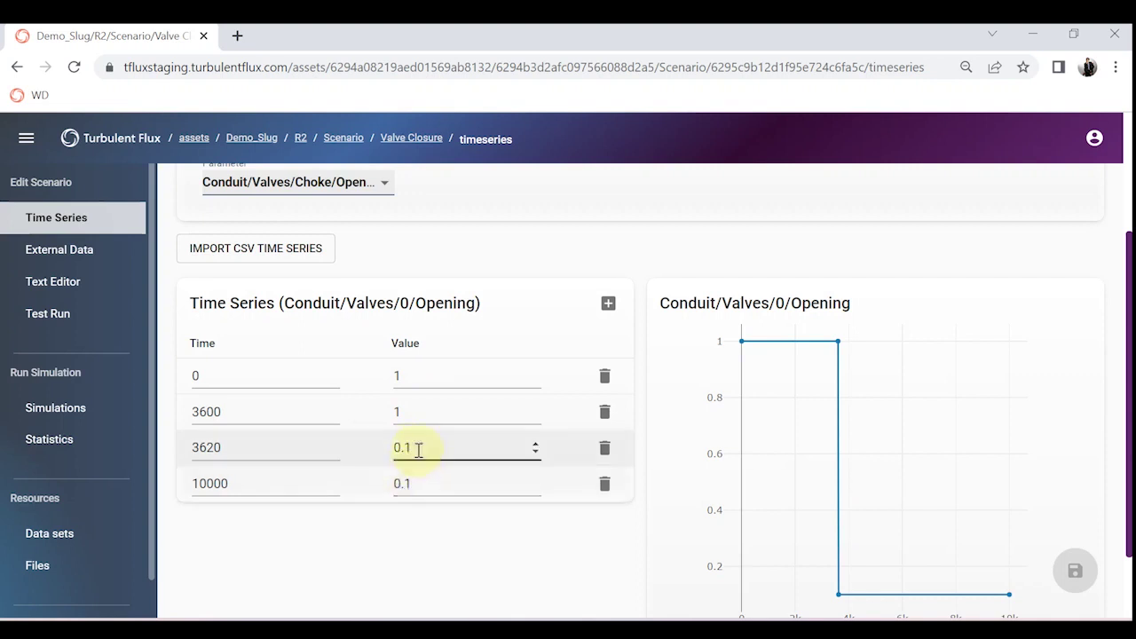
click(85, 414)
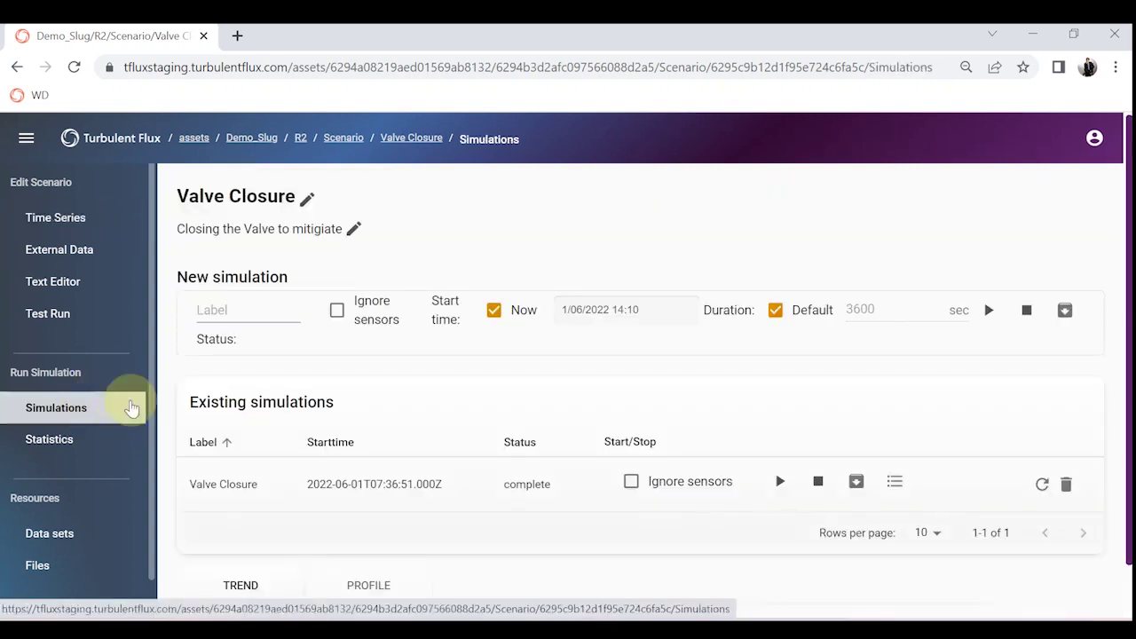
- Plot Volume flow STC oil for the Valve Closure run, a near-flat line at 0 m
scroll(371, 435, down, 1)
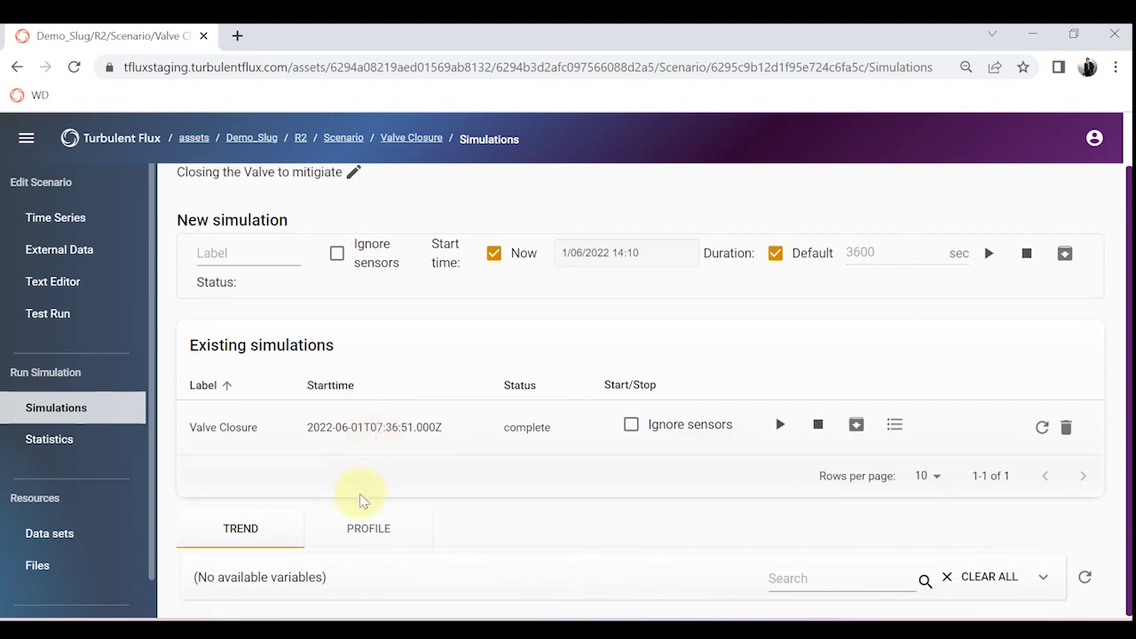
click(351, 573)
scroll(373, 444, down, 2)
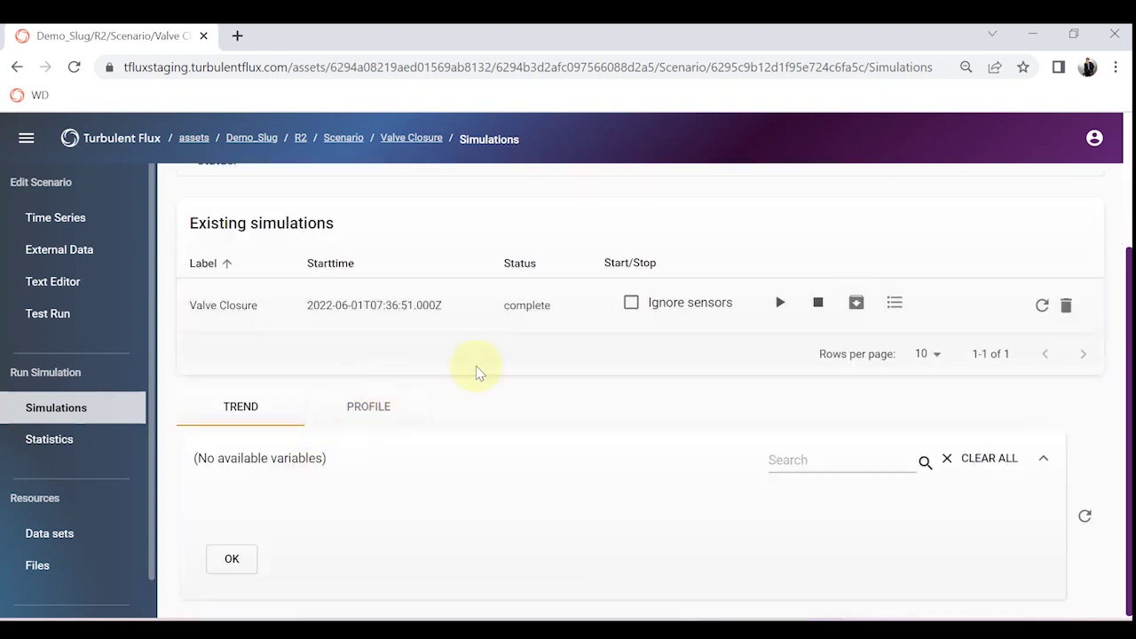
click(446, 305)
scroll(484, 366, down, 3)
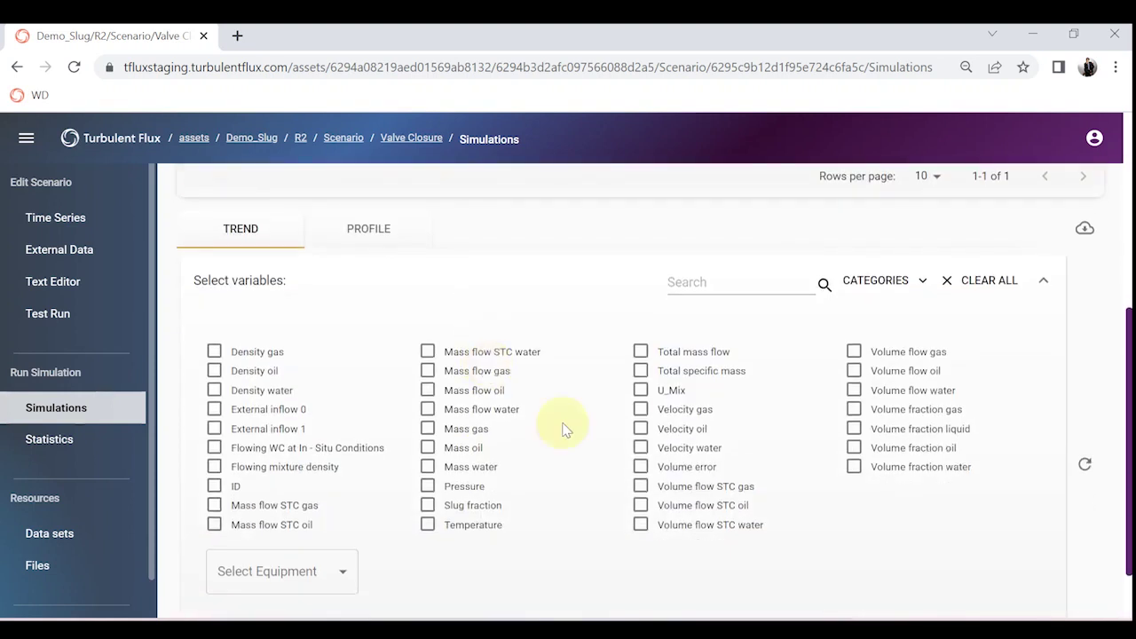
click(642, 506)
scroll(368, 527, down, 1)
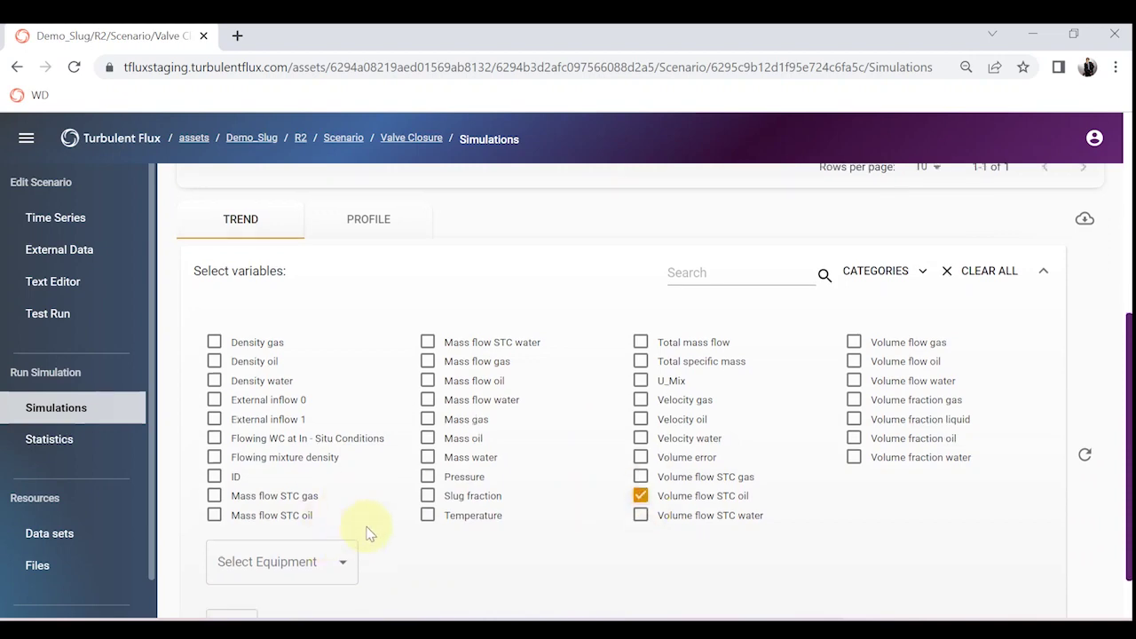
click(249, 577)
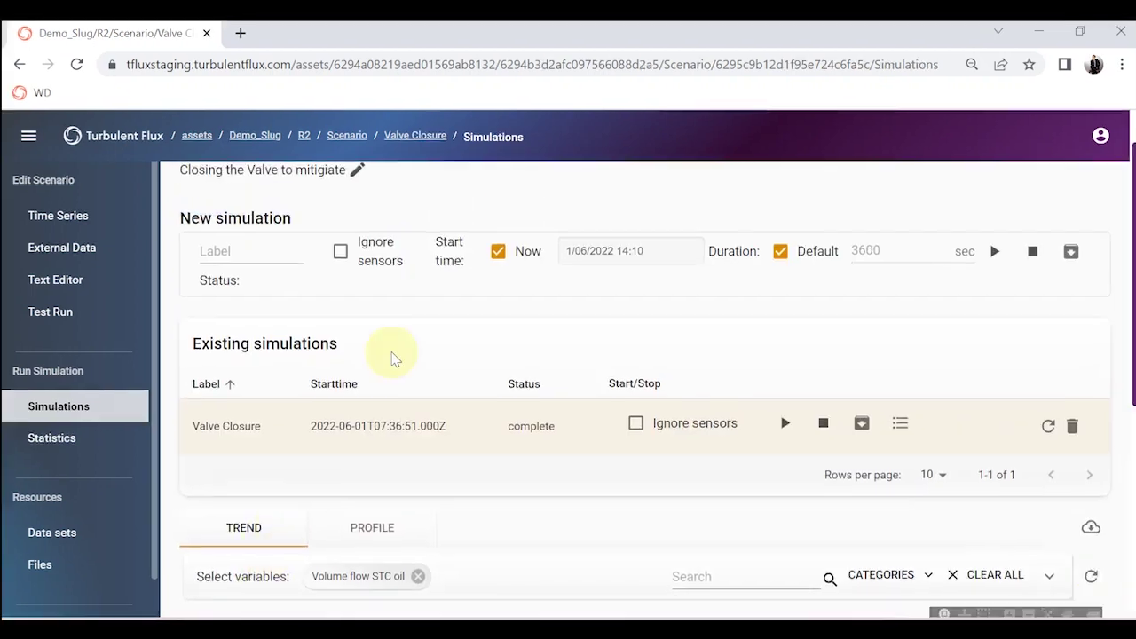
scroll(394, 355, down, 4)
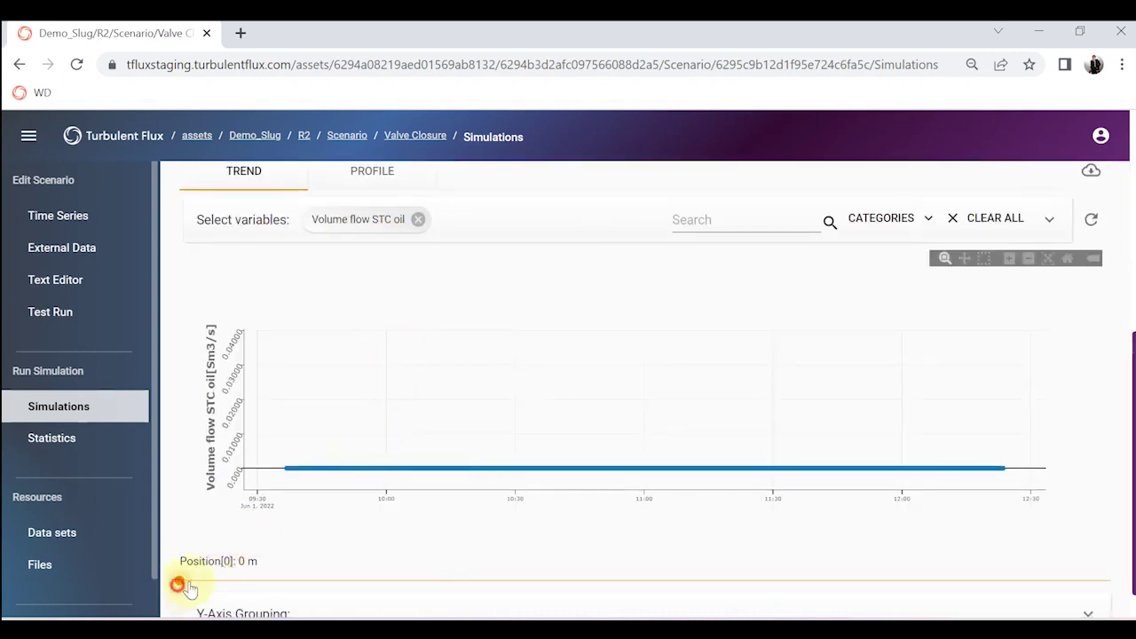
- Move the trend position to 1201.85 m, where slugging settles near 0.0126 Sm3/s
mouse_move(179, 580)
mouse_down()
mouse_move(928, 612)
mouse_move(1106, 580)
mouse_up()
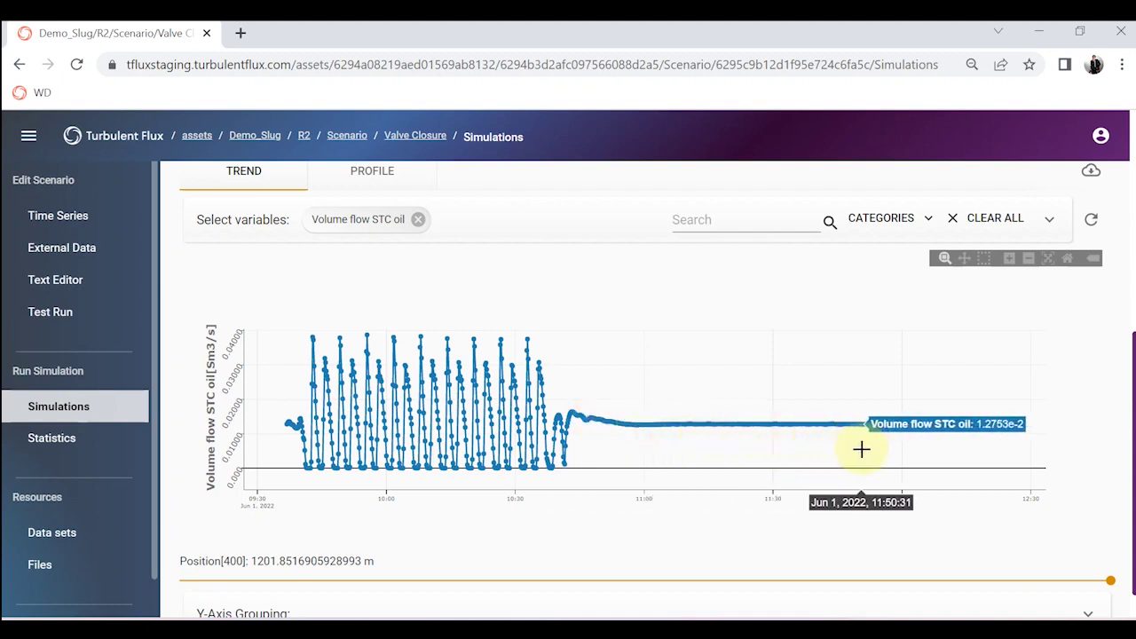
- Return to the Demo_Slug asset overview and open the Gaslift_10kg/s scenario
click(255, 138)
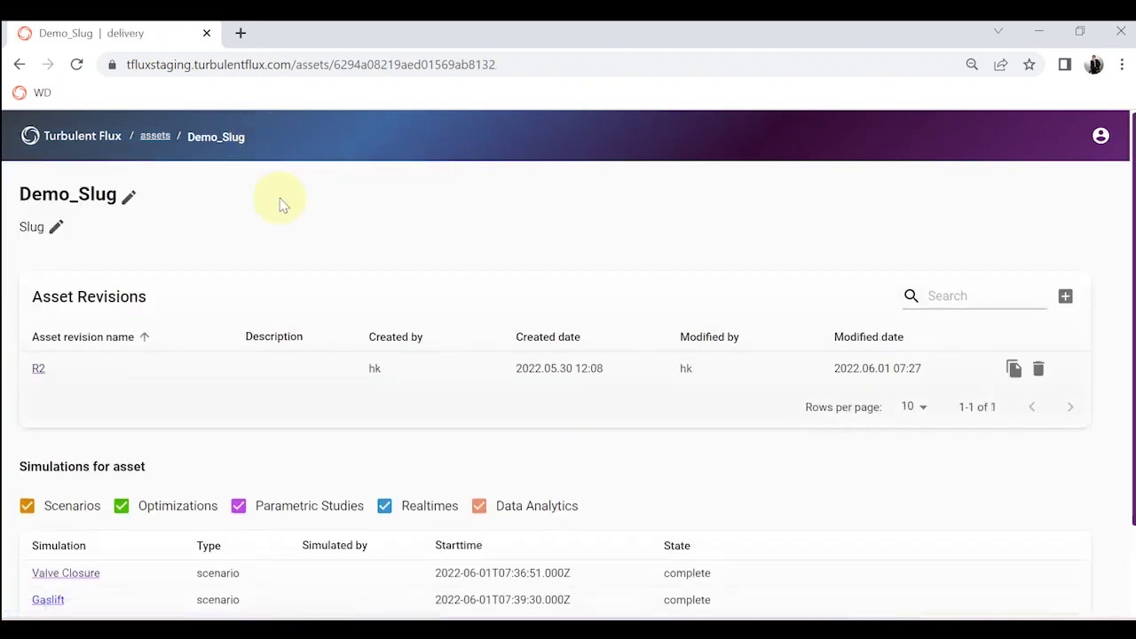
scroll(271, 240, down, 2)
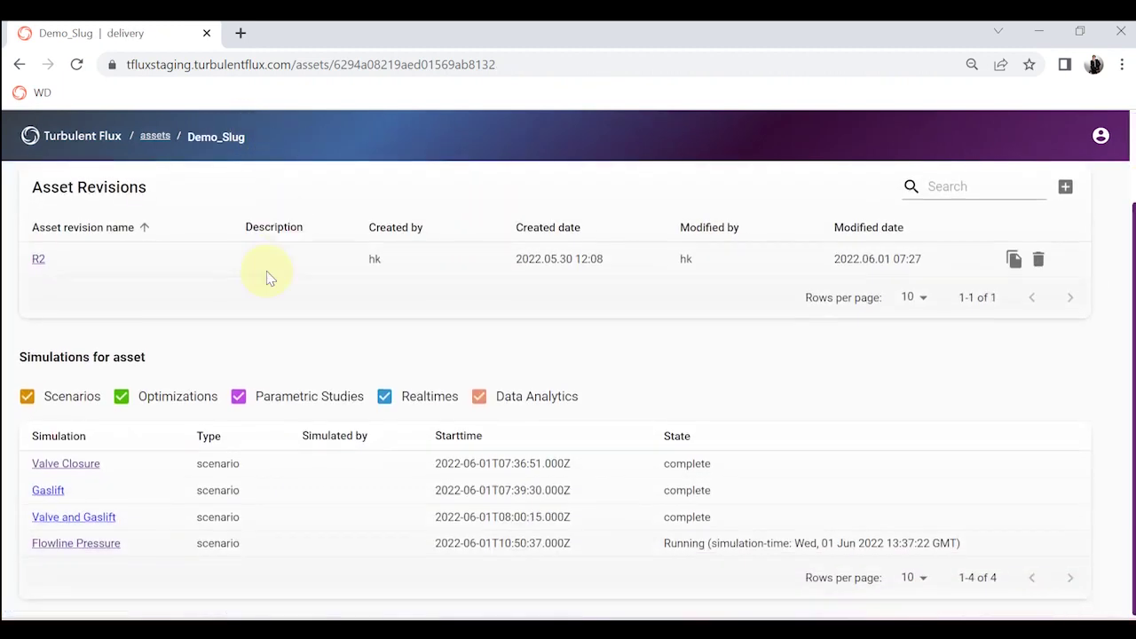
click(43, 494)
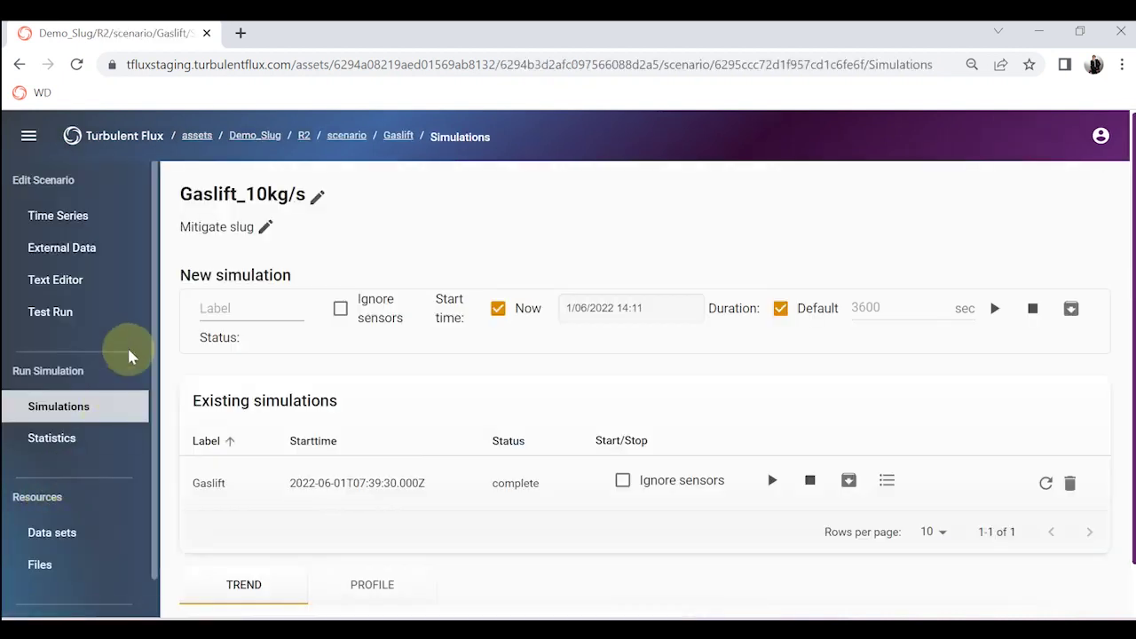
scroll(338, 406, down, 1)
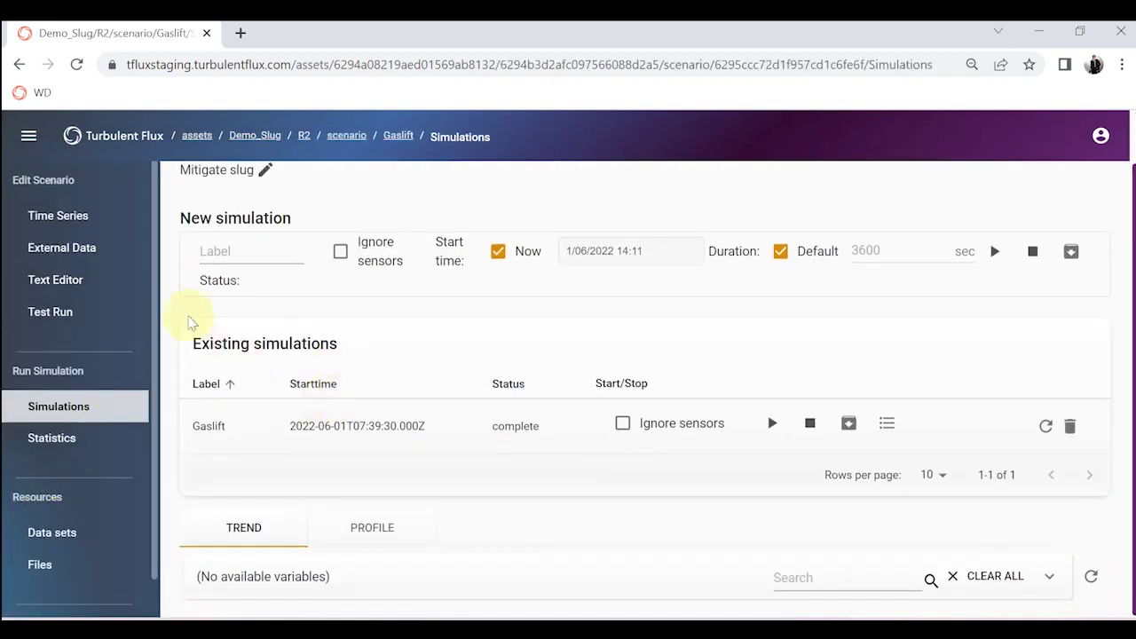
- Show the gas lift TotalFlow/Rate series, stepping 0 to 10 at 3620 s
click(62, 217)
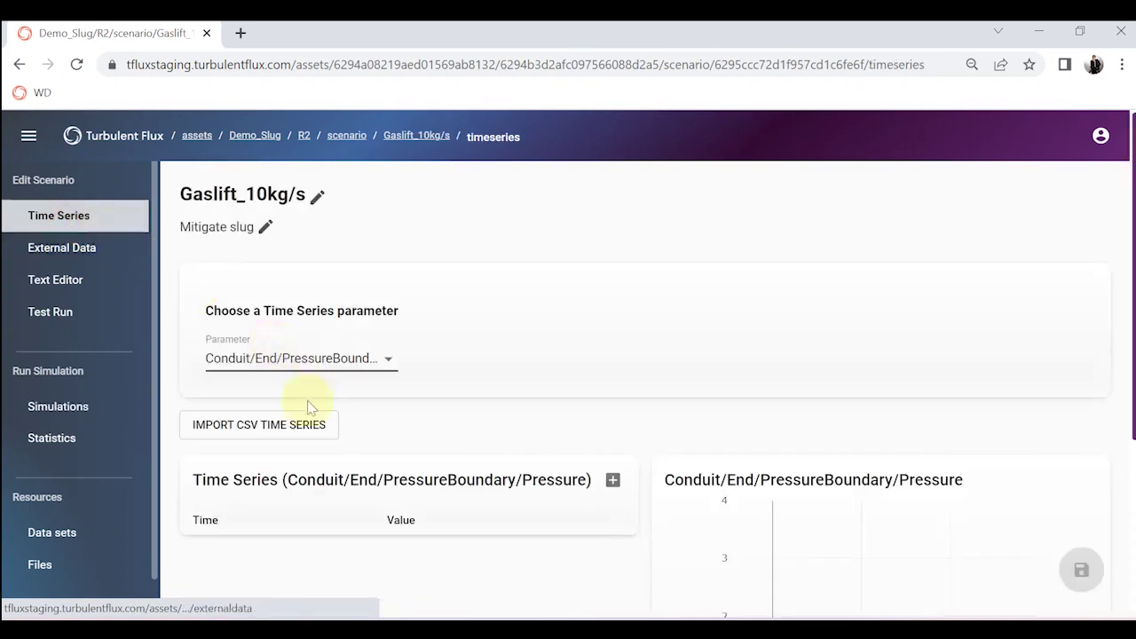
click(304, 364)
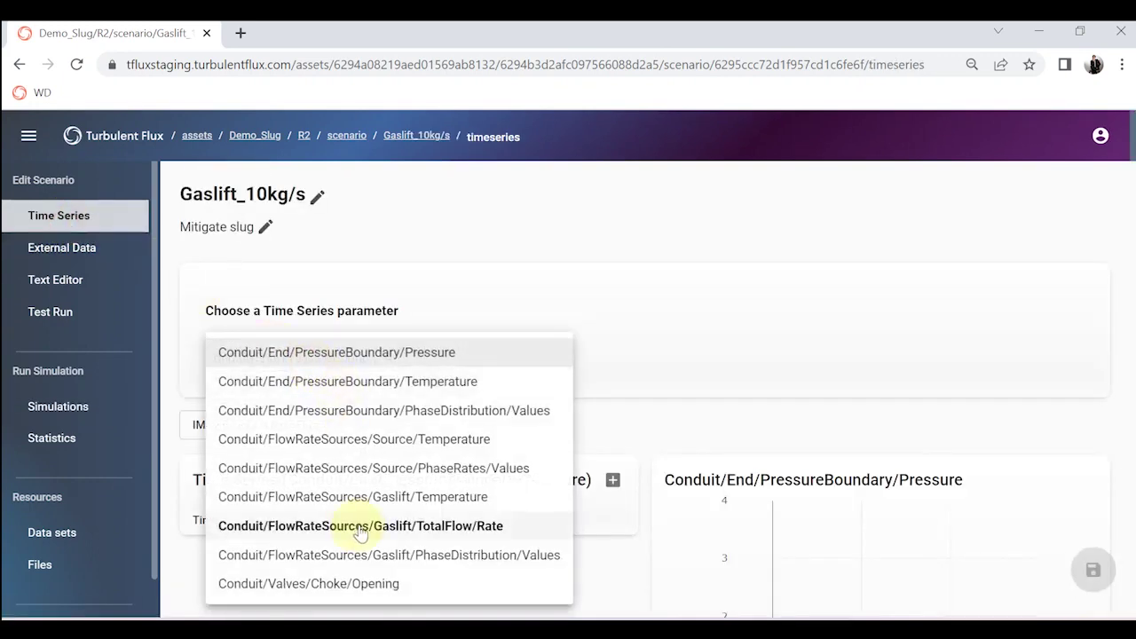
click(362, 528)
scroll(370, 438, down, 3)
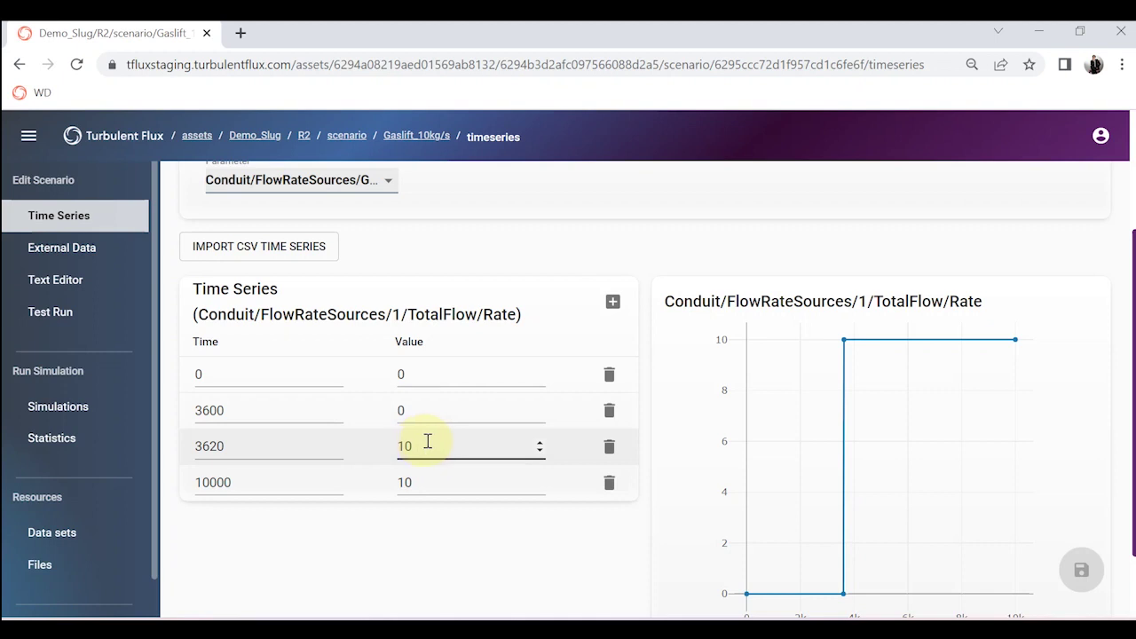
click(90, 410)
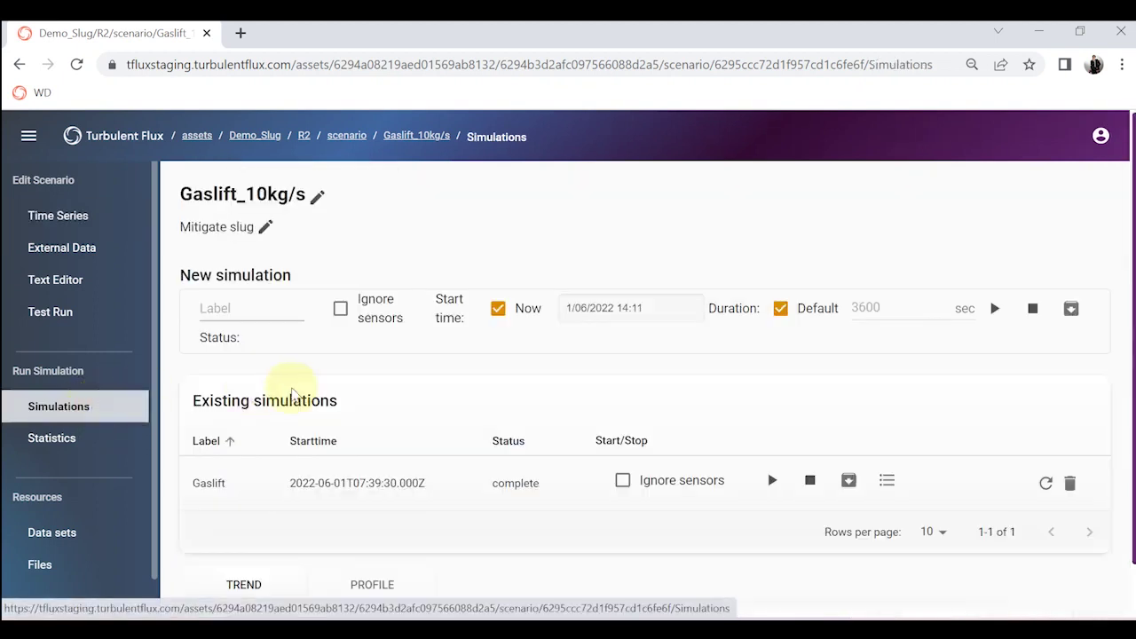
- Plot Volume flow STC oil for the Gaslift simulation run
scroll(320, 409, down, 1)
click(363, 441)
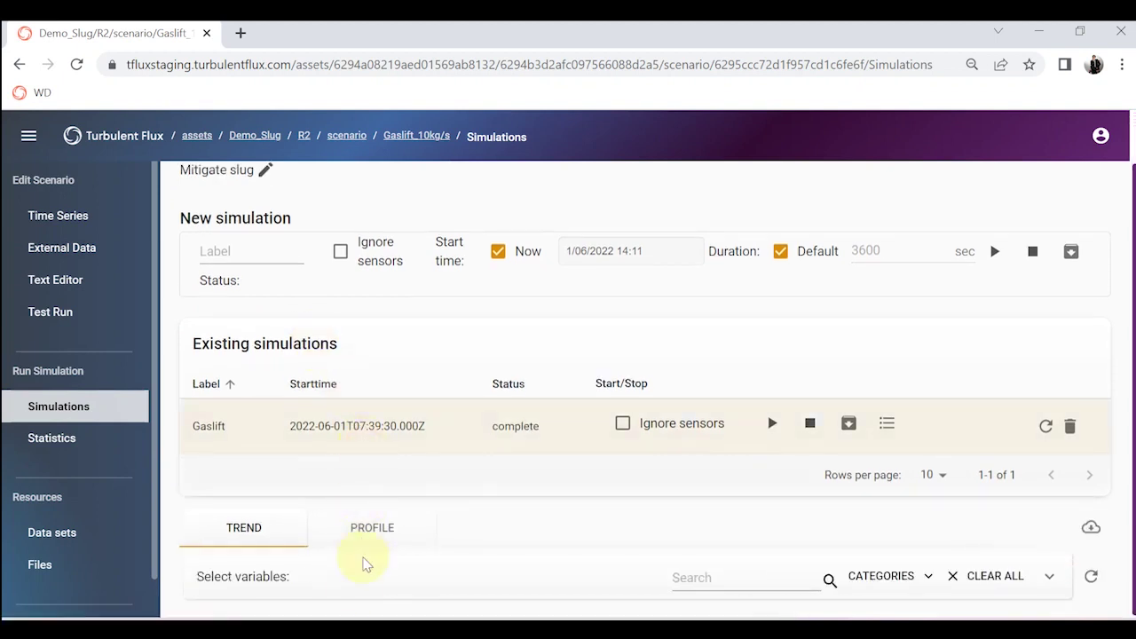
scroll(390, 444, down, 3)
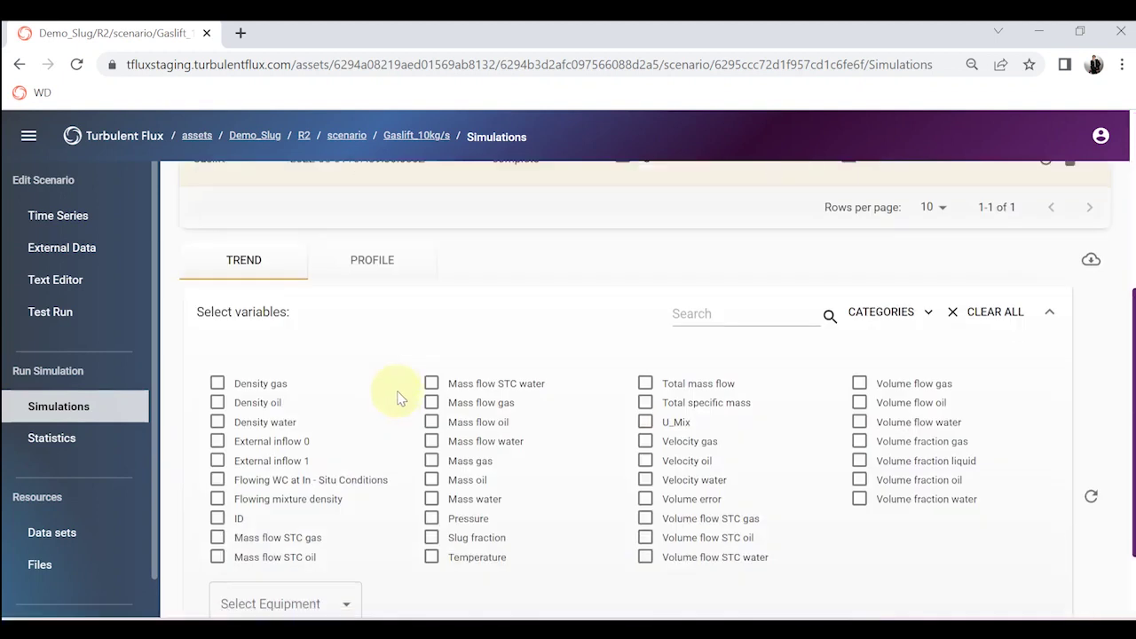
click(665, 538)
scroll(553, 490, down, 1)
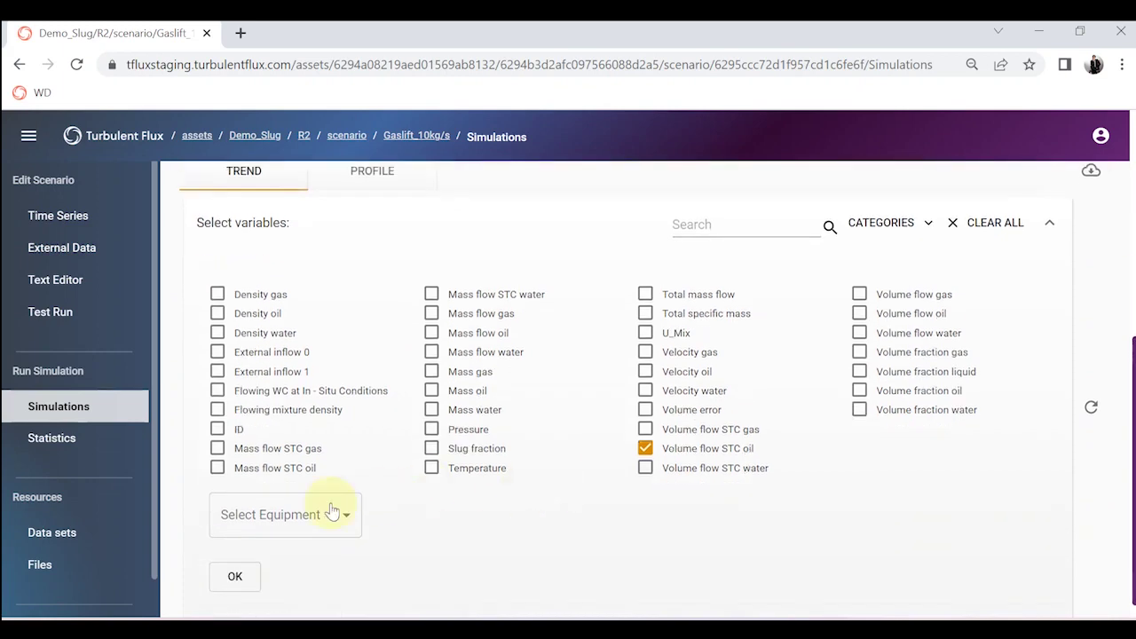
click(235, 578)
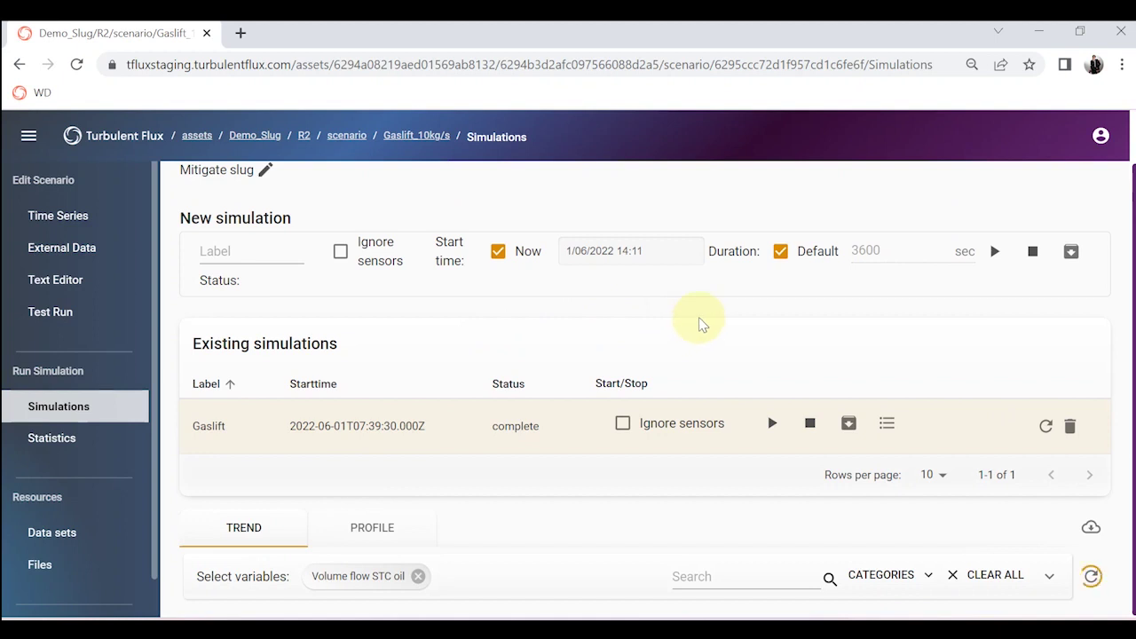
- View the Gaslift oil flow trend at the pipeline end, then return to Demo_Slug
scroll(621, 373, down, 5)
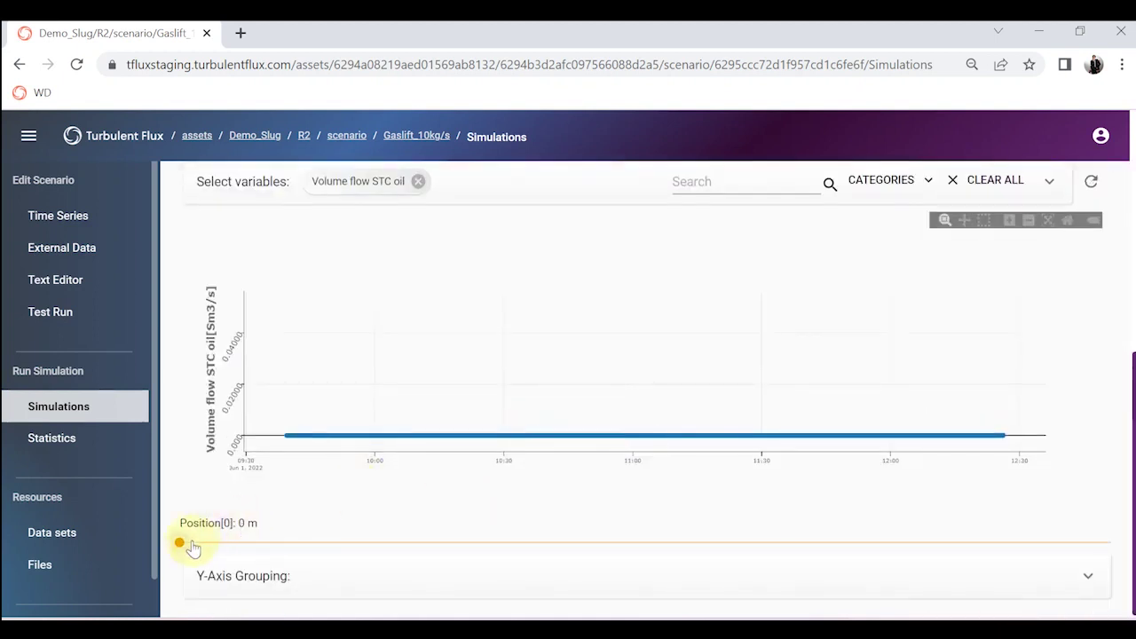
drag(182, 543, 1110, 542)
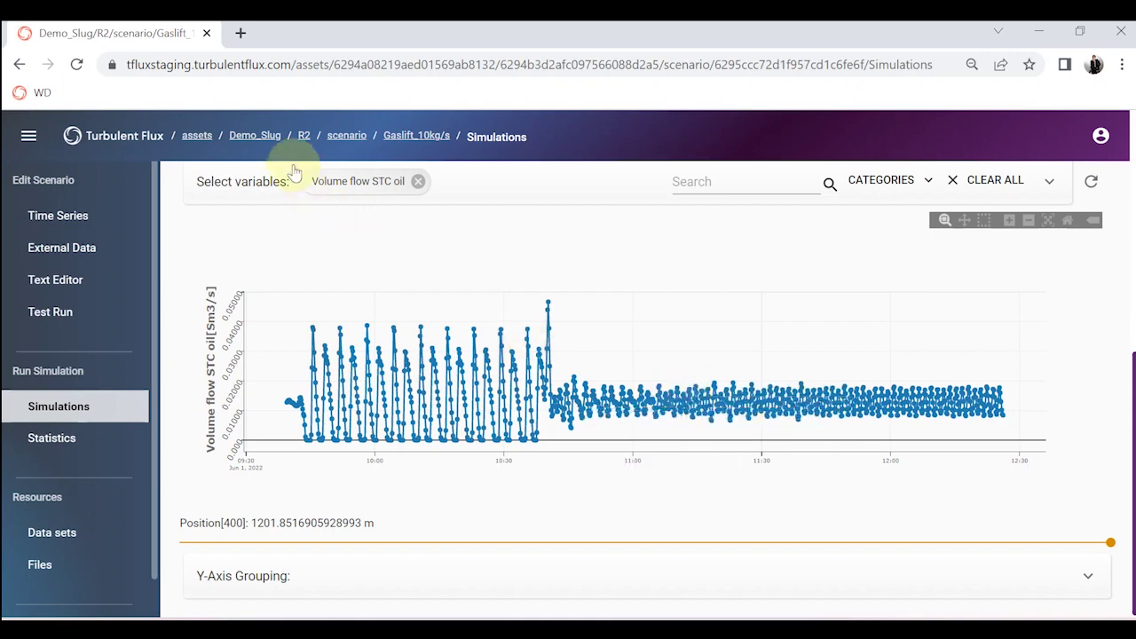
click(273, 145)
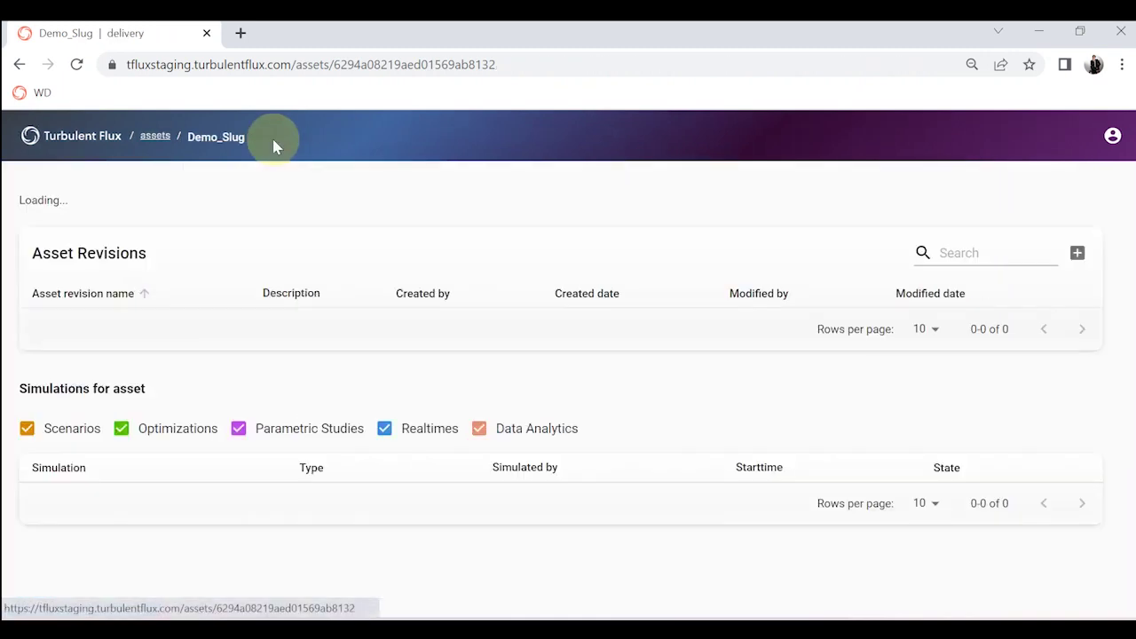
- Open the Valve and Gaslift scenario and show its gas lift TotalFlow/Rate series
scroll(311, 258, down, 1)
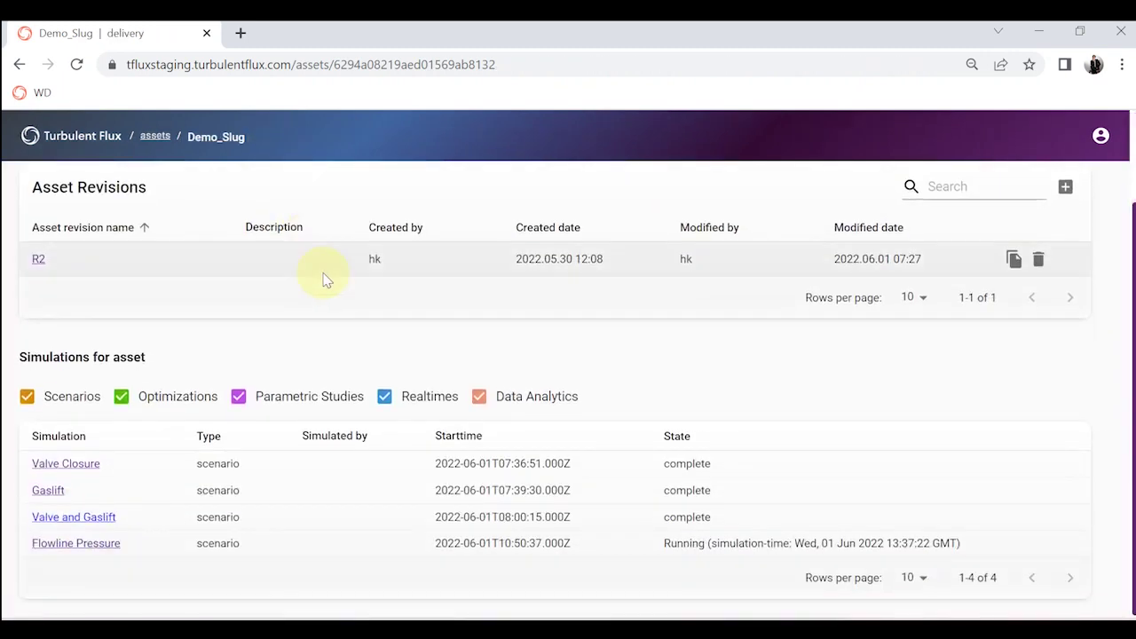
click(53, 523)
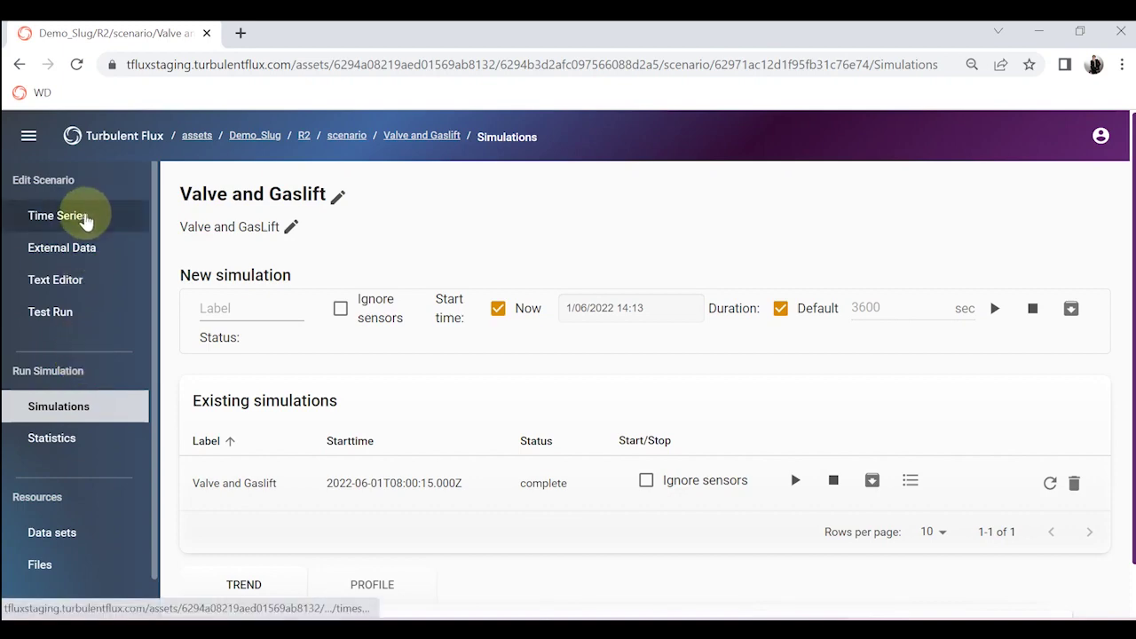
click(86, 221)
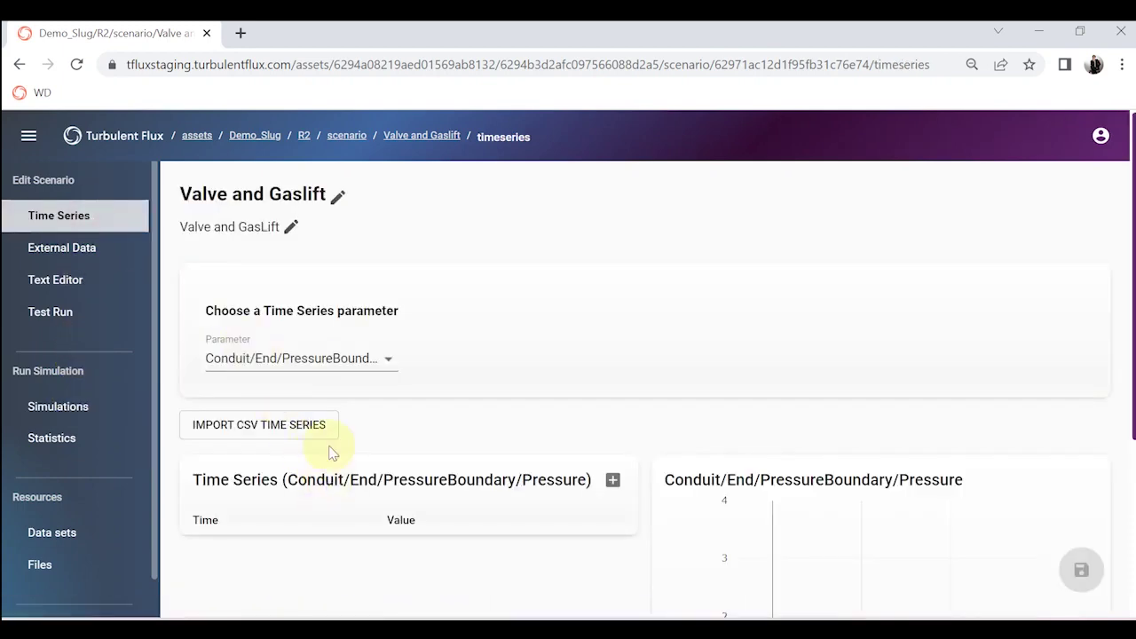
click(305, 364)
click(363, 524)
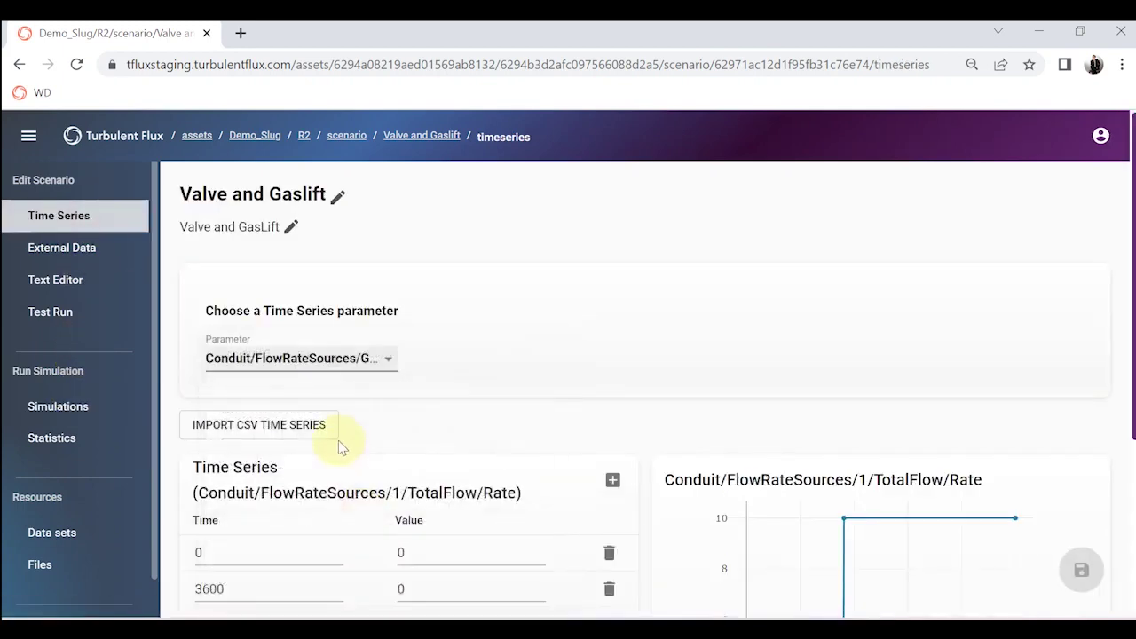
- Switch to the Conduit/Valves/Choke/Opening series, dropping from 1 to 0.5 at 3620 s
scroll(356, 435, down, 3)
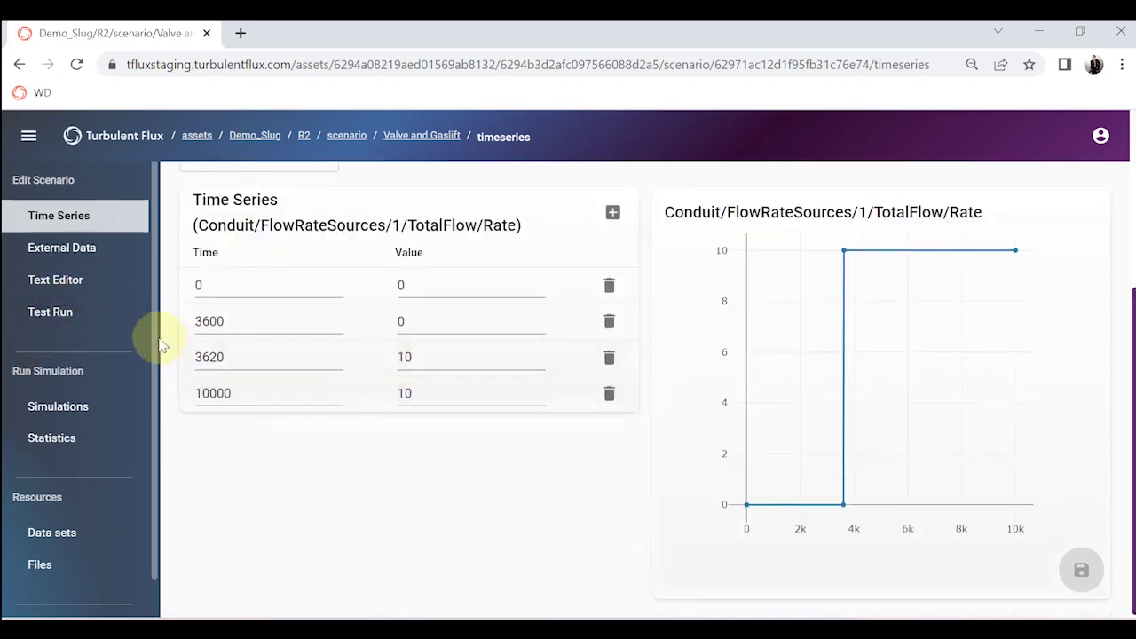
scroll(300, 293, up, 3)
click(266, 358)
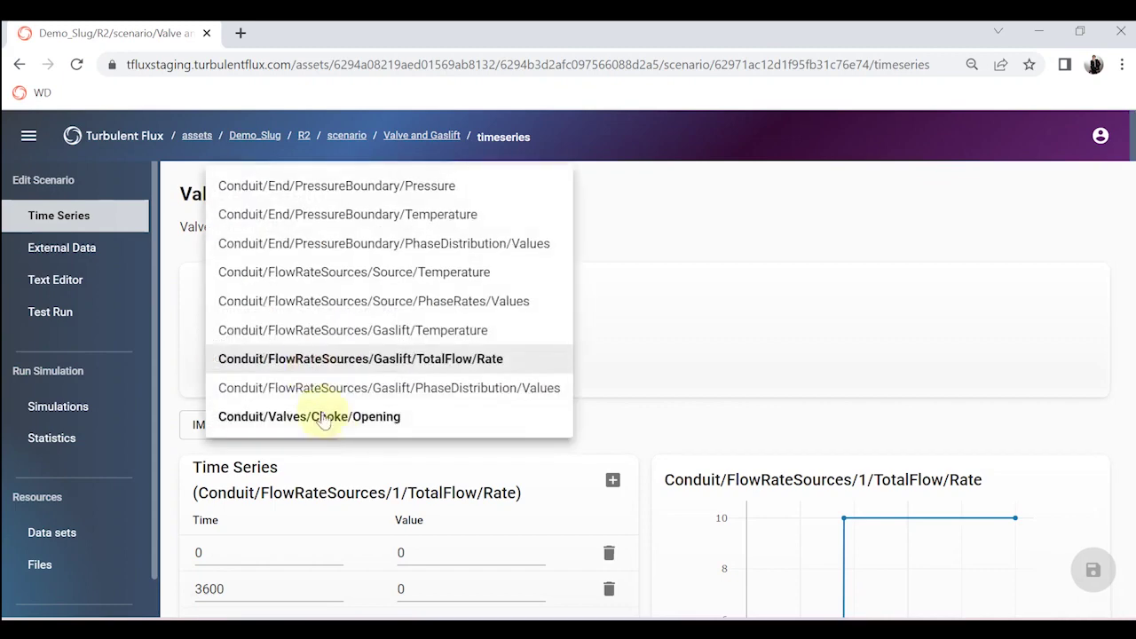
click(324, 415)
scroll(391, 462, down, 2)
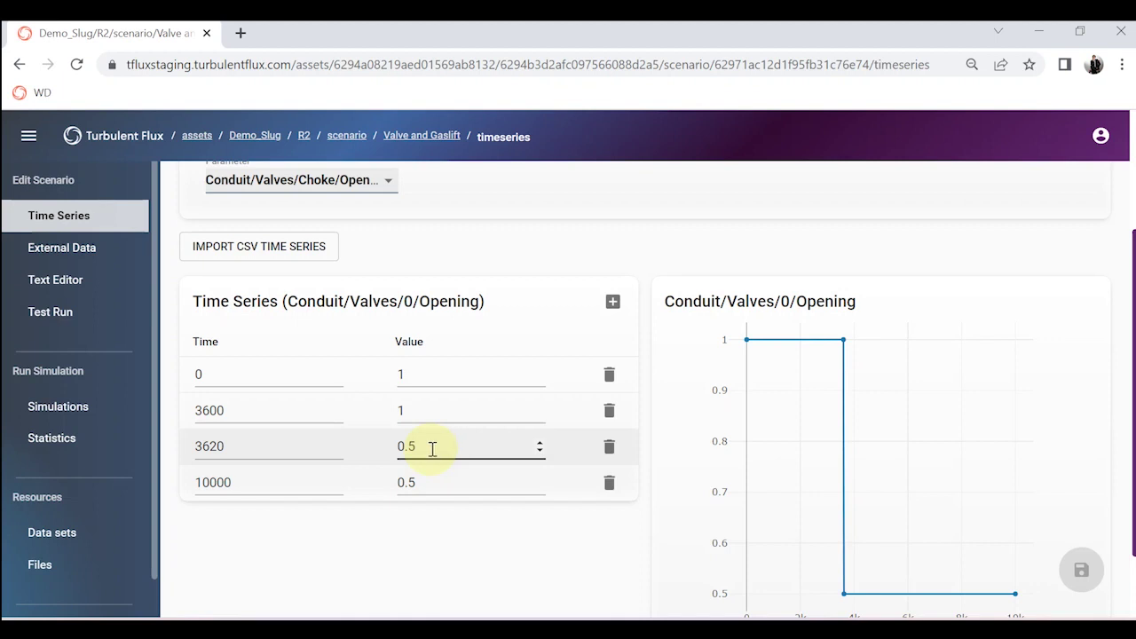
- Plot Volume flow STC oil for the Valve and Gaslift simulation run
click(92, 408)
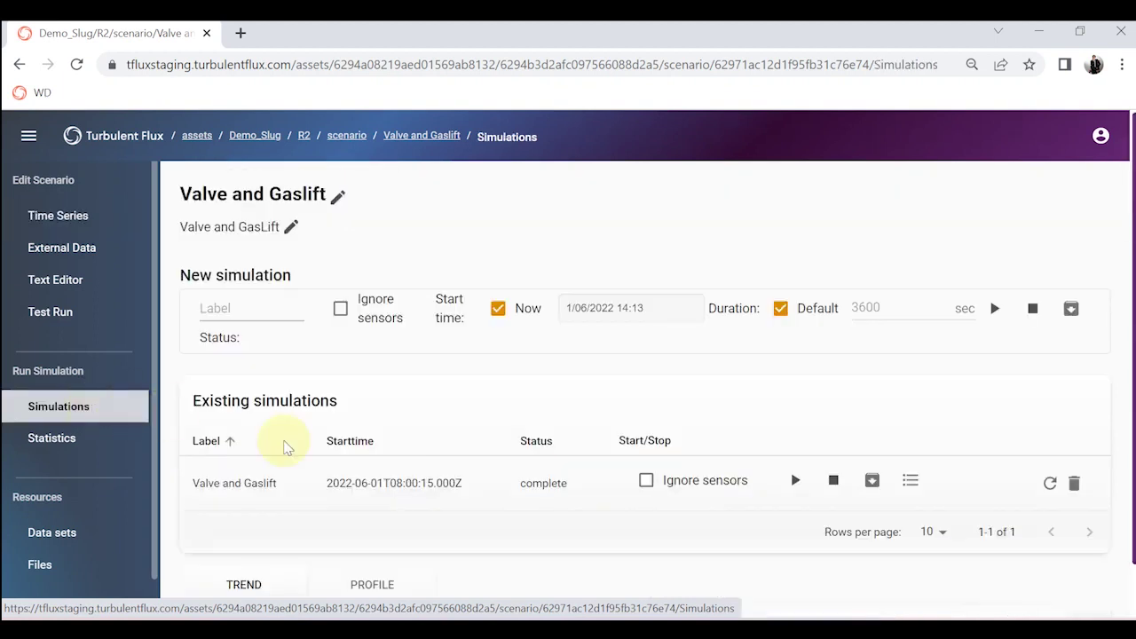
scroll(368, 524, down, 1)
click(376, 444)
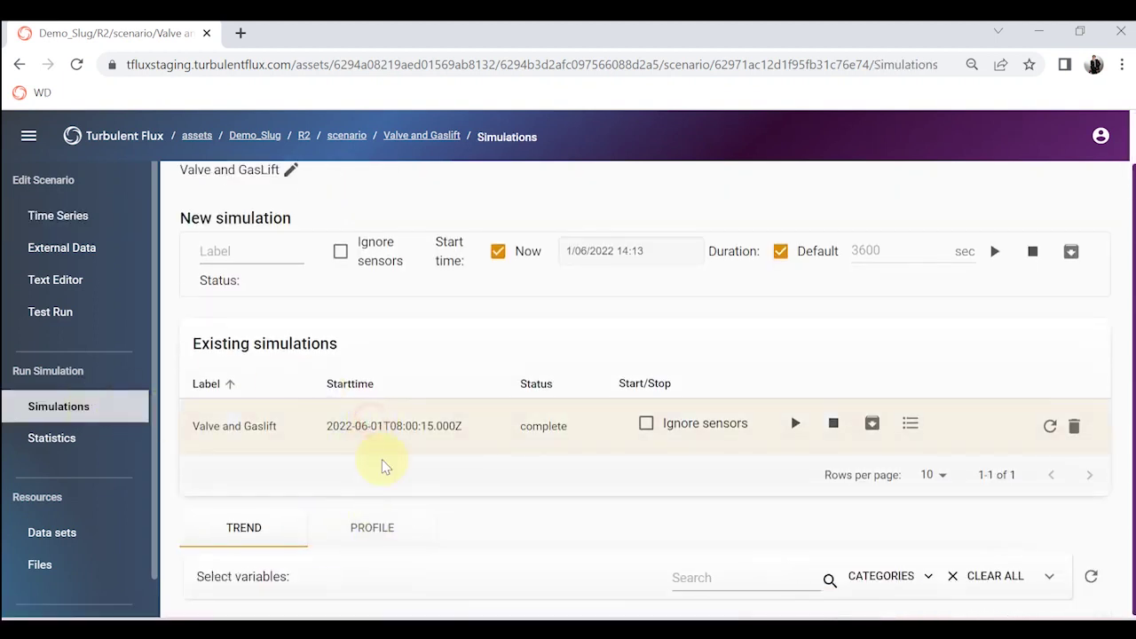
click(367, 578)
scroll(466, 378, down, 3)
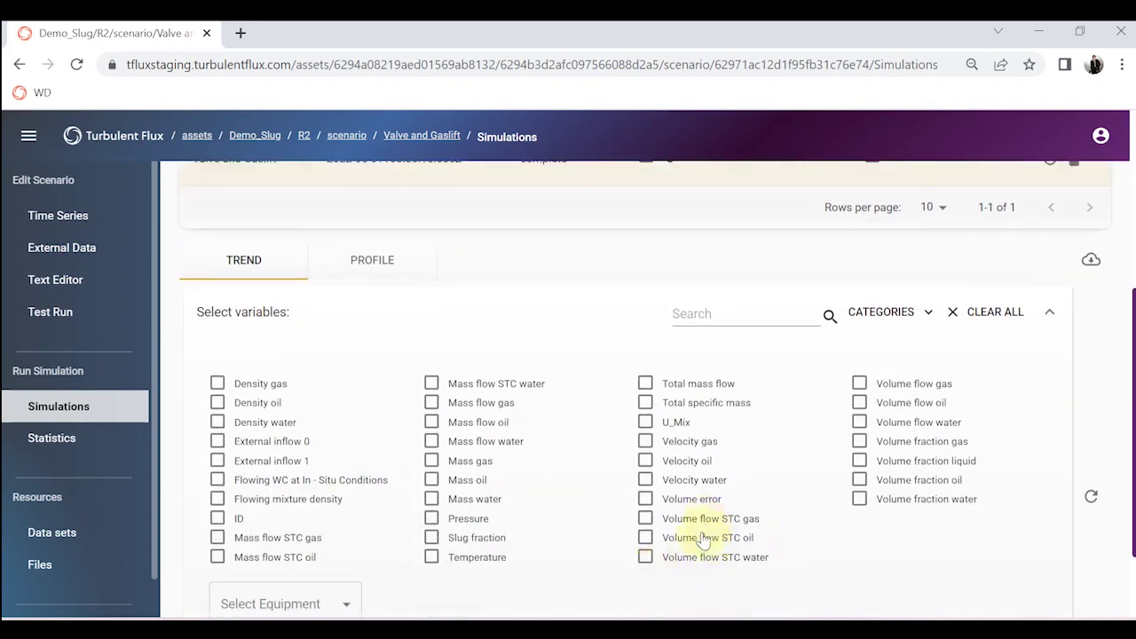
click(704, 542)
scroll(296, 551, down, 1)
click(231, 576)
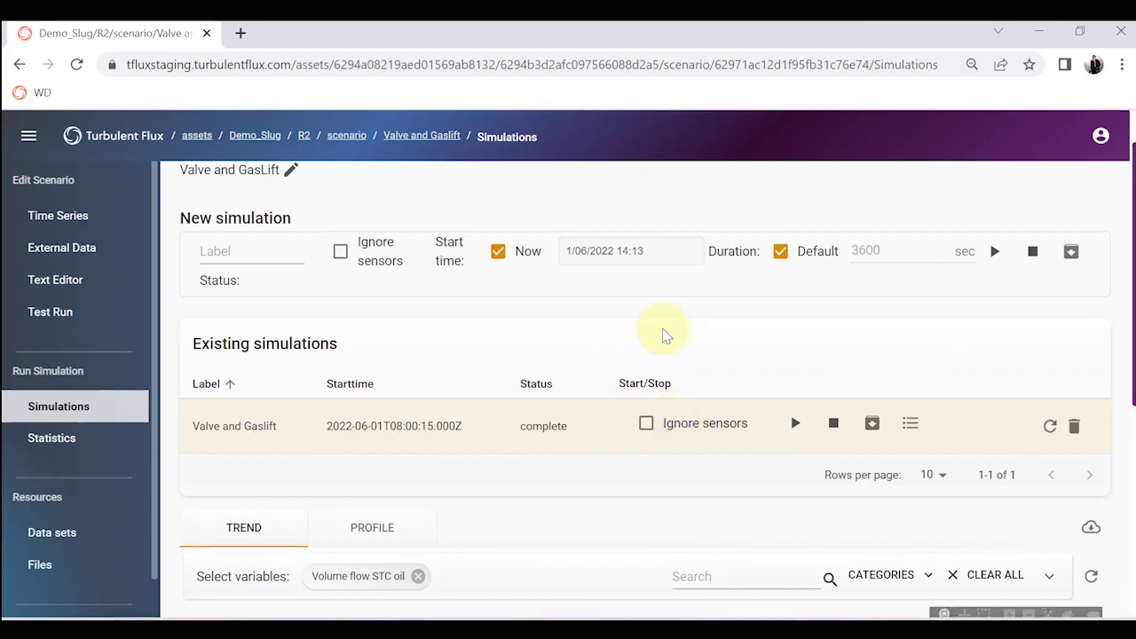
- Move the trend position to 1201.85 m, where flow steadies near 0.0127 Sm3/s
scroll(661, 335, down, 5)
drag(183, 541, 214, 542)
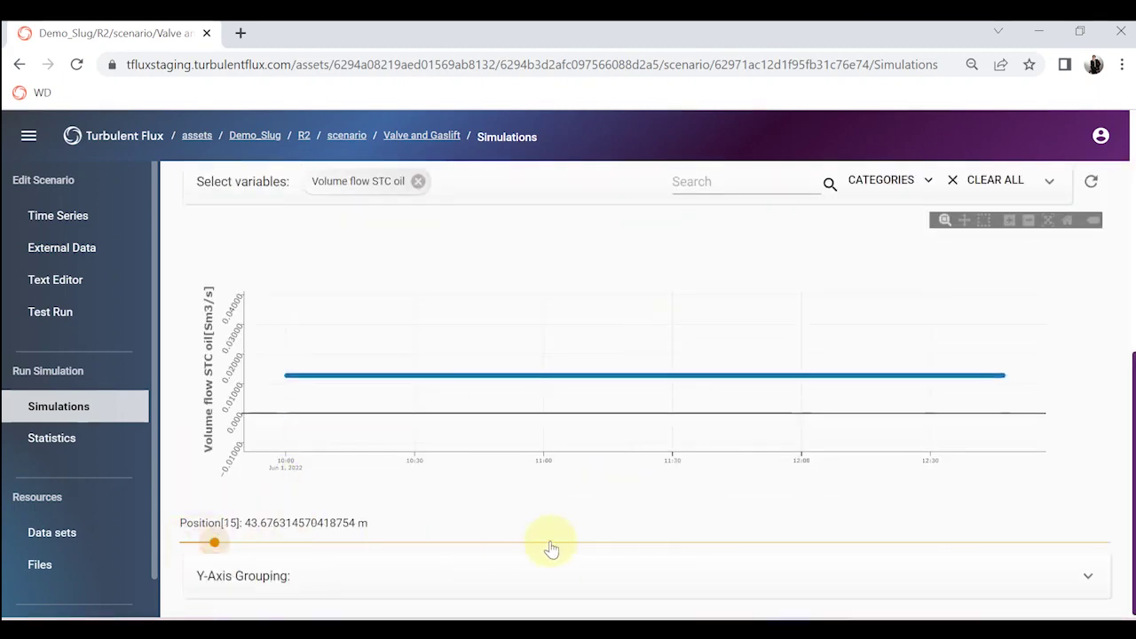
drag(551, 548, 1109, 541)
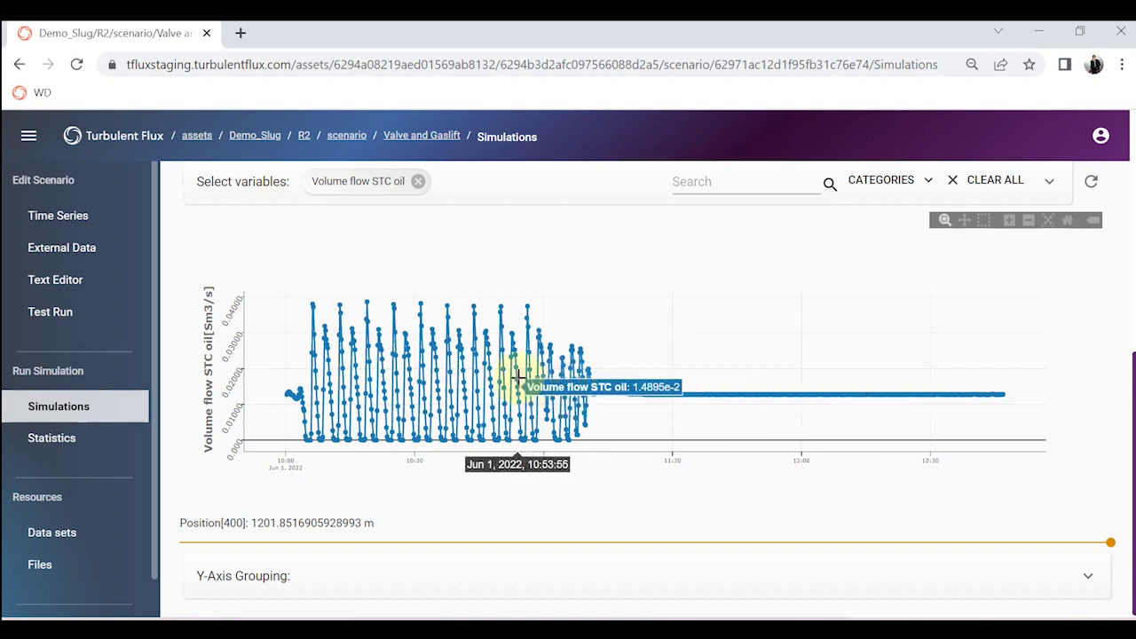
- Open Flowline Pressure from Demo_Slug and view its outlet pressure series, 5050000 to 6050000 at 3620 s
click(262, 140)
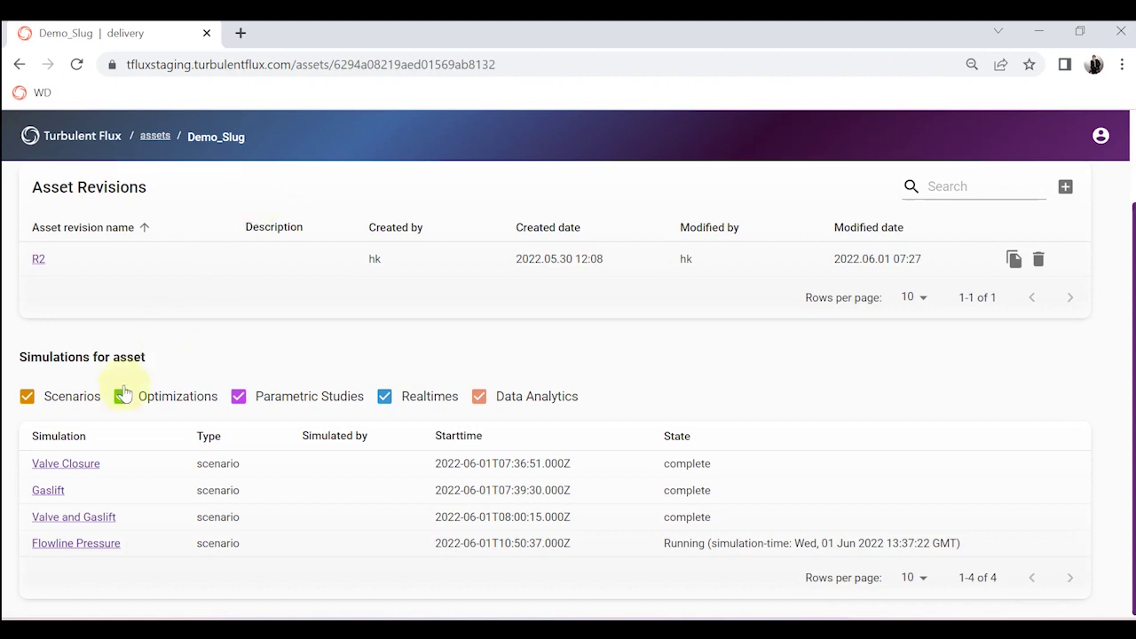
click(87, 545)
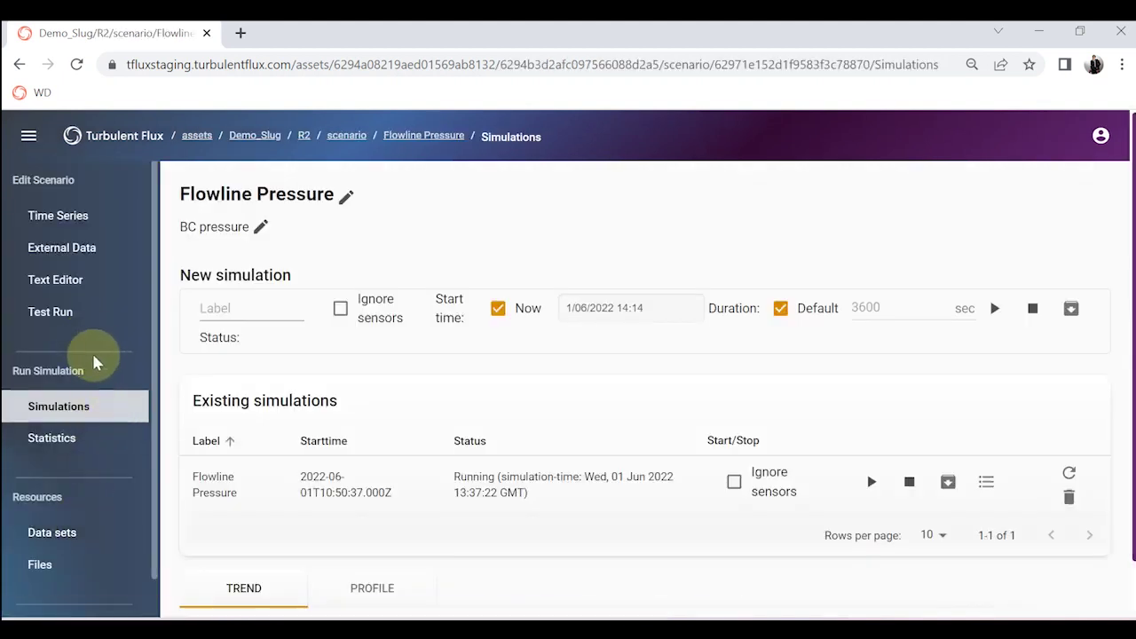
click(85, 222)
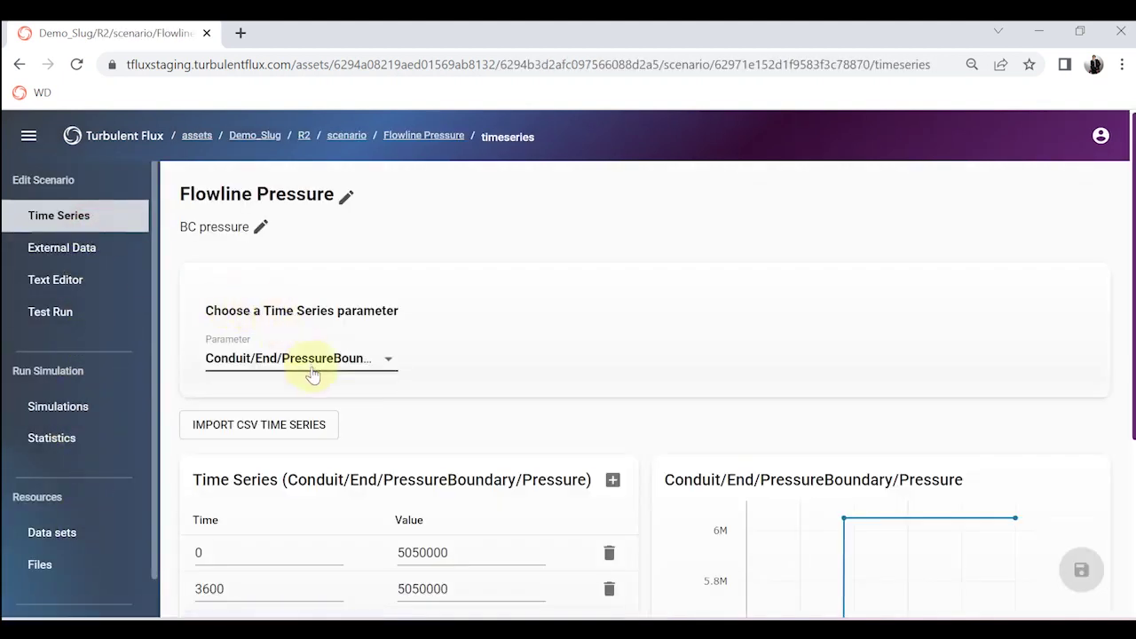
scroll(311, 364, down, 1)
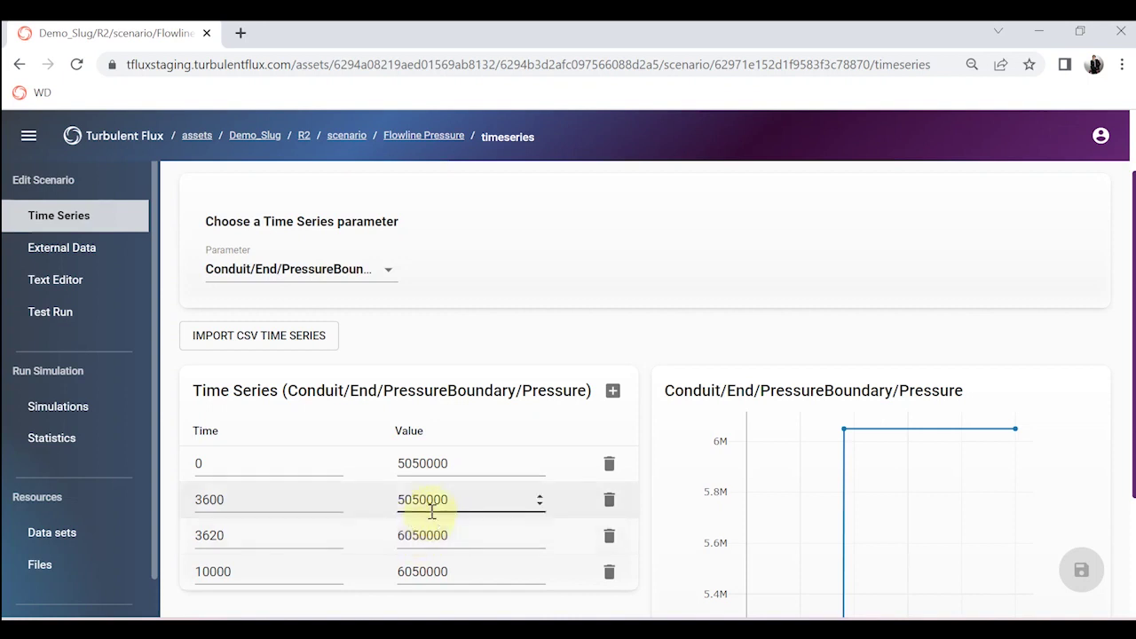
scroll(829, 414, down, 1)
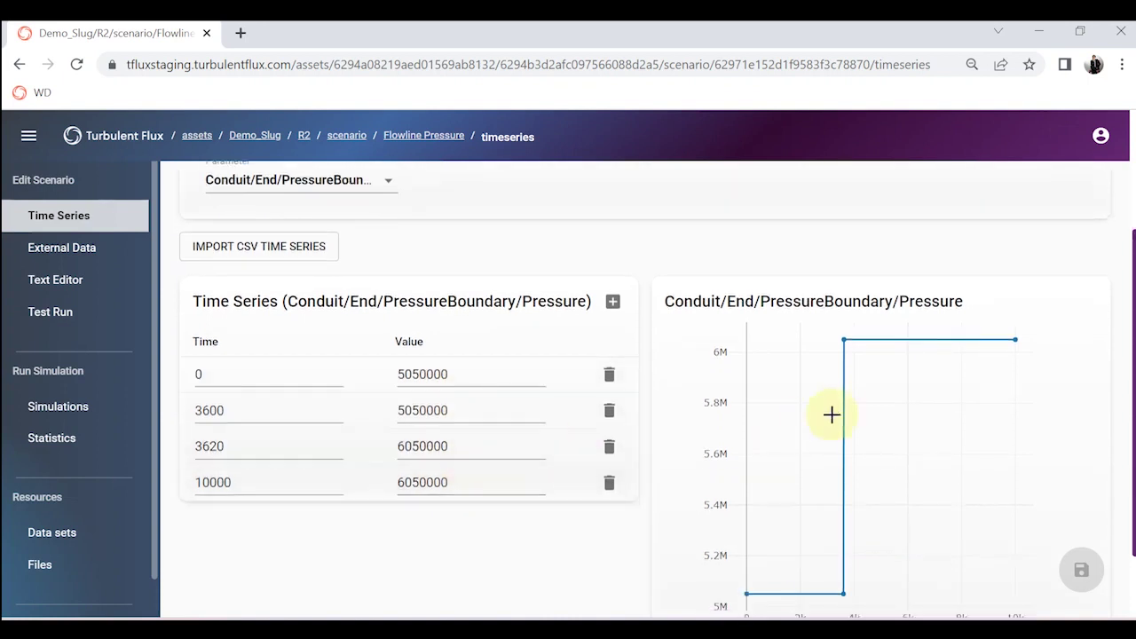
- Plot Volume flow STC oil for the Flowline Pressure simulation run
click(99, 410)
scroll(348, 364, down, 1)
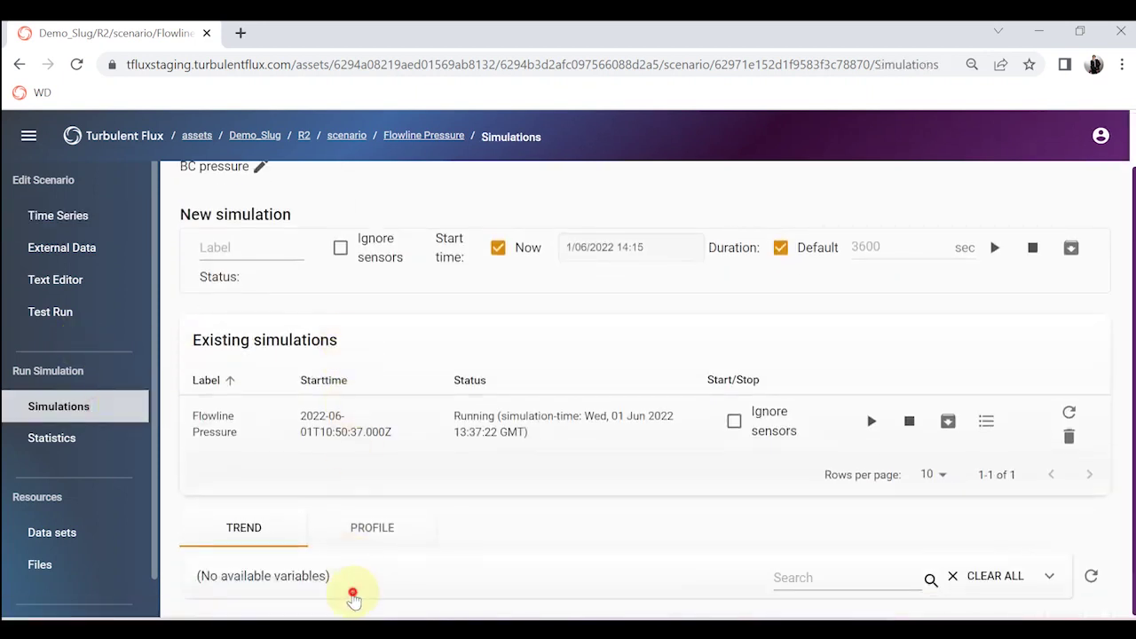
scroll(406, 399, down, 2)
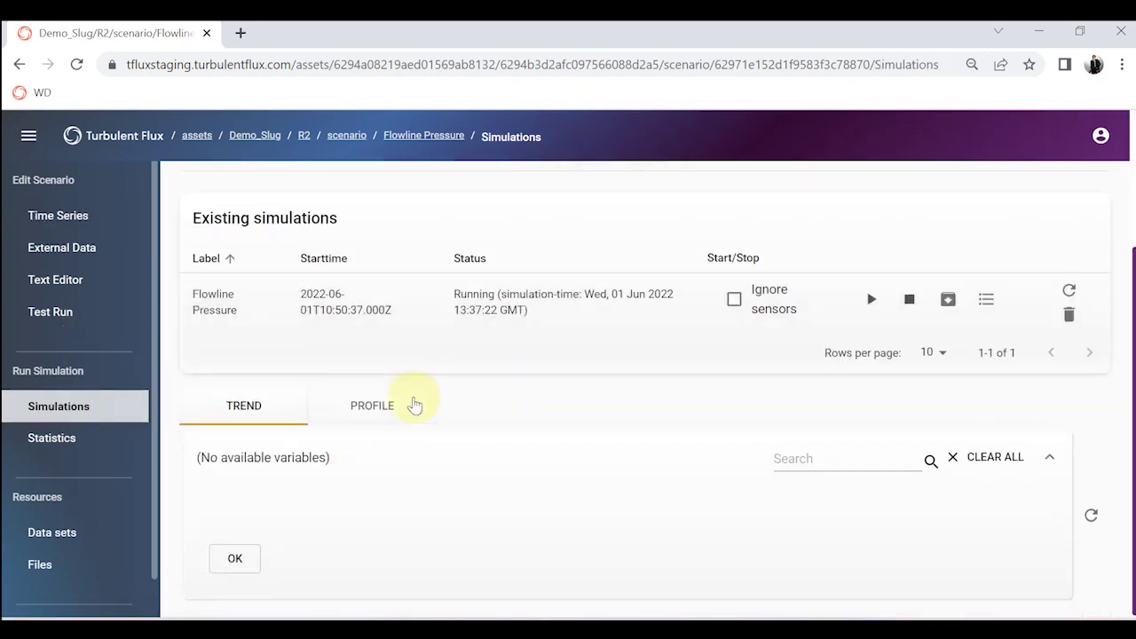
click(443, 329)
scroll(518, 529, down, 3)
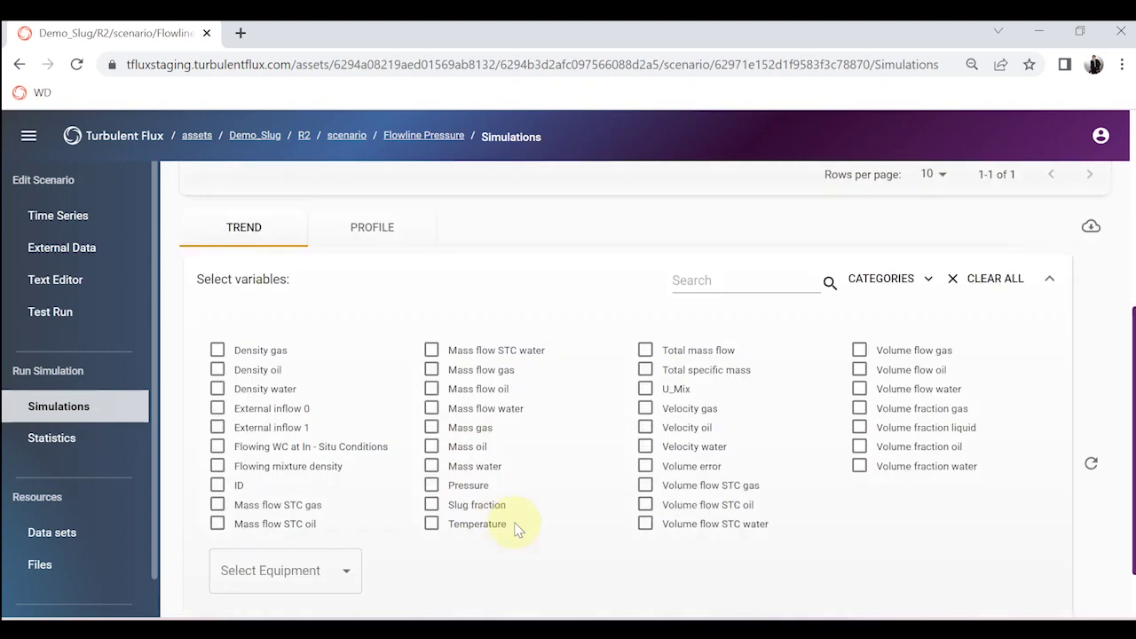
click(677, 510)
scroll(311, 552, down, 1)
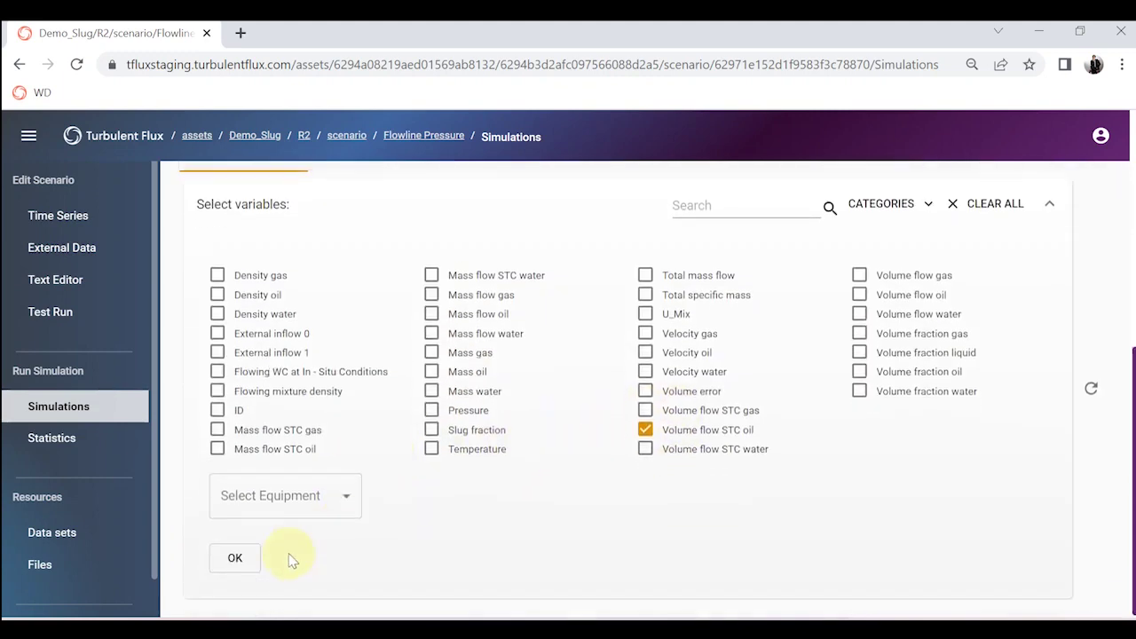
click(247, 552)
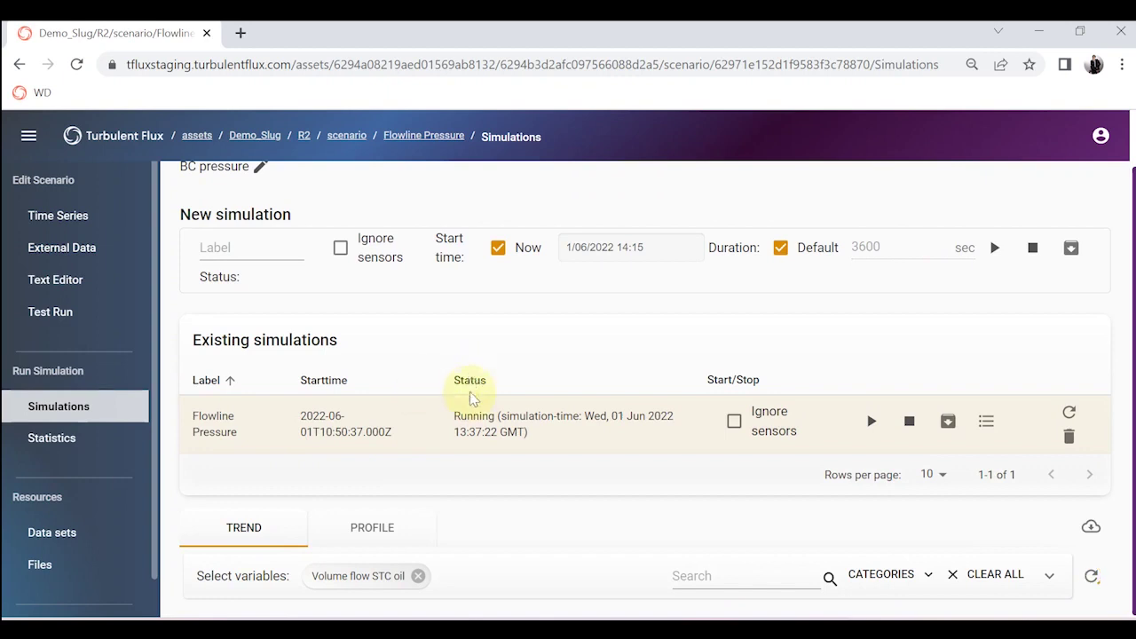
- Move the trend position to 1201.85 m, where flow steadies near 0.013 Sm3/s
scroll(632, 350, down, 4)
scroll(629, 351, down, 1)
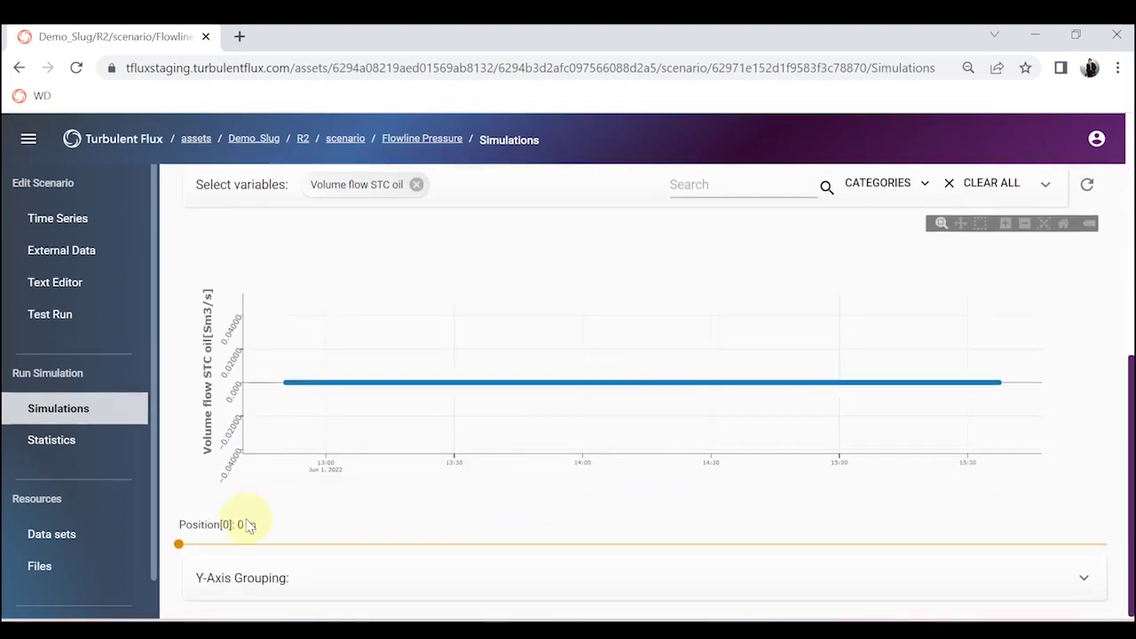
drag(182, 543, 244, 544)
drag(688, 543, 1100, 540)
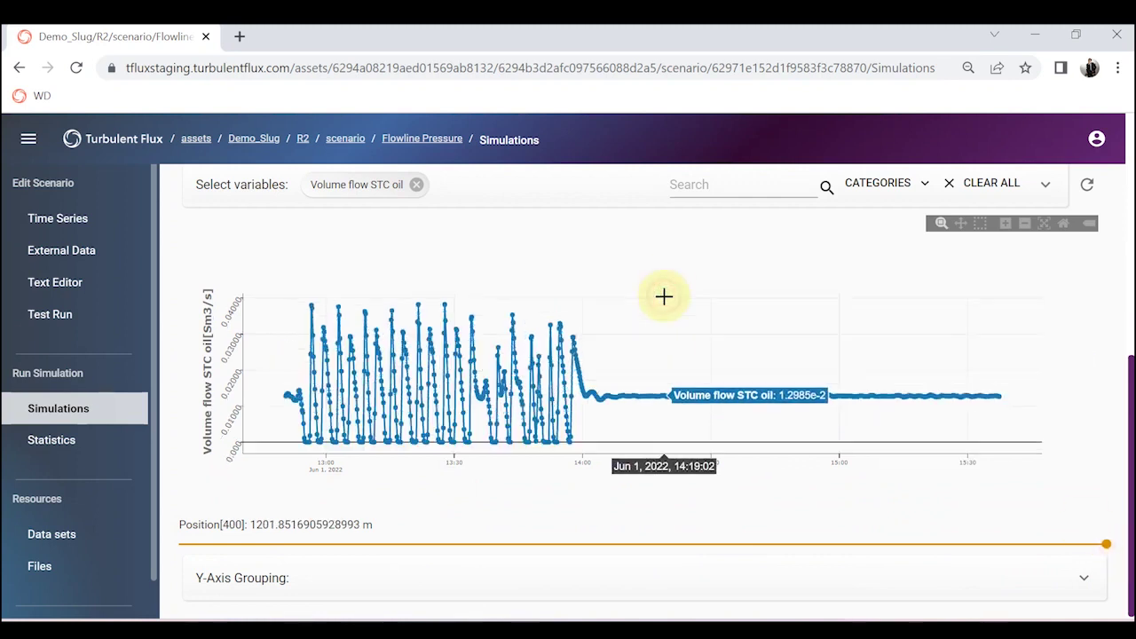